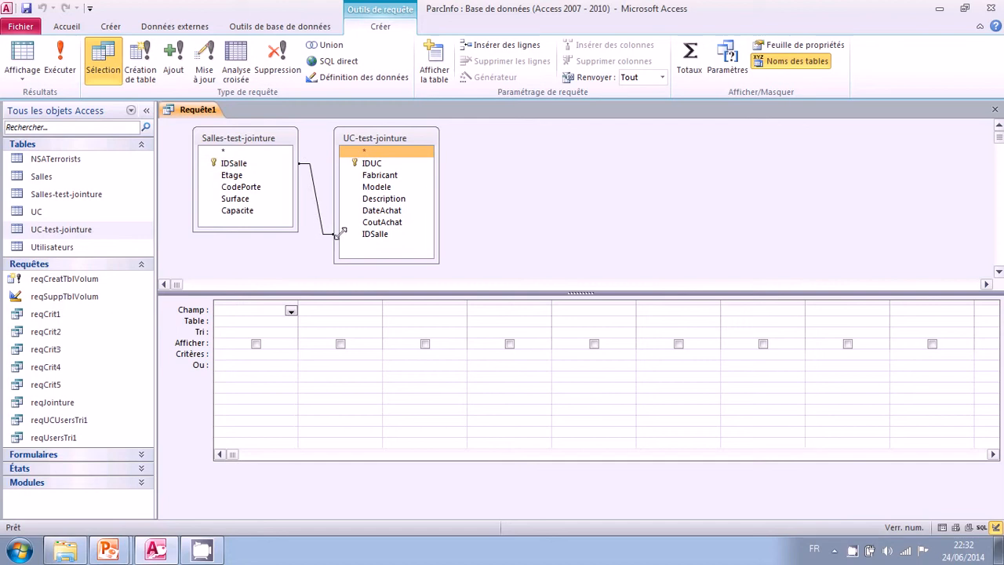
Add the IDSalle and Etage fields of Salles-test-jointure to the query design grid.
click(254, 169)
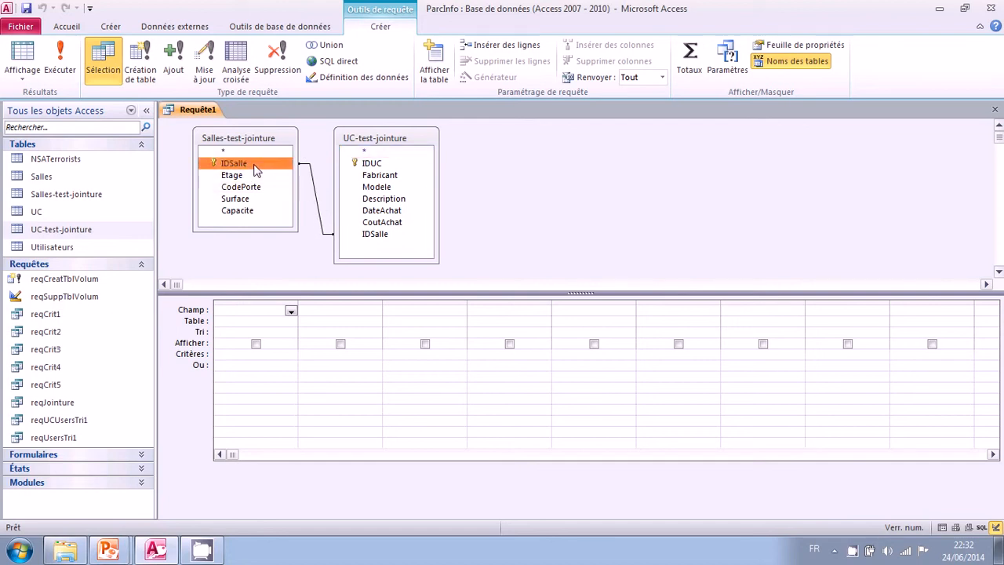
click(374, 239)
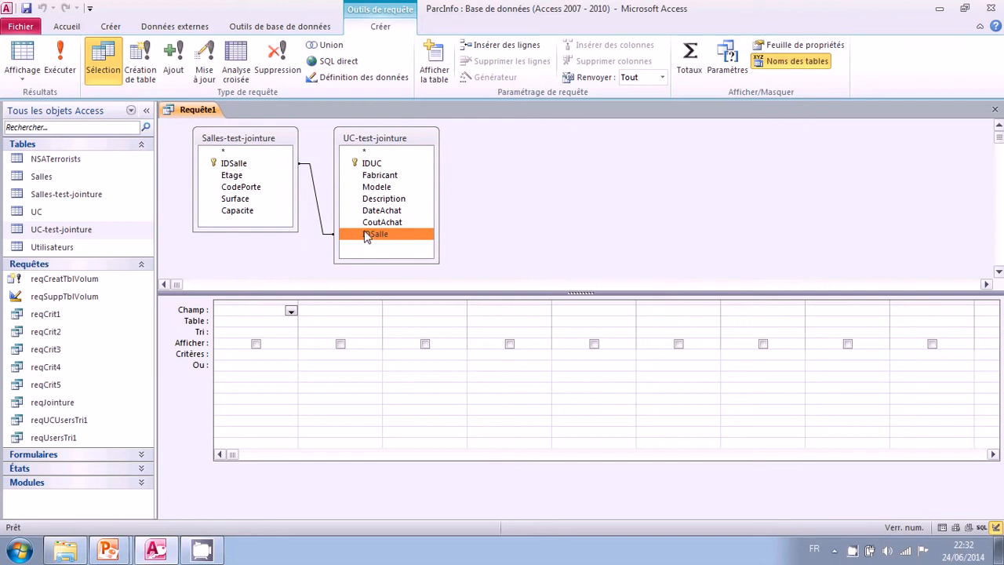
click(244, 146)
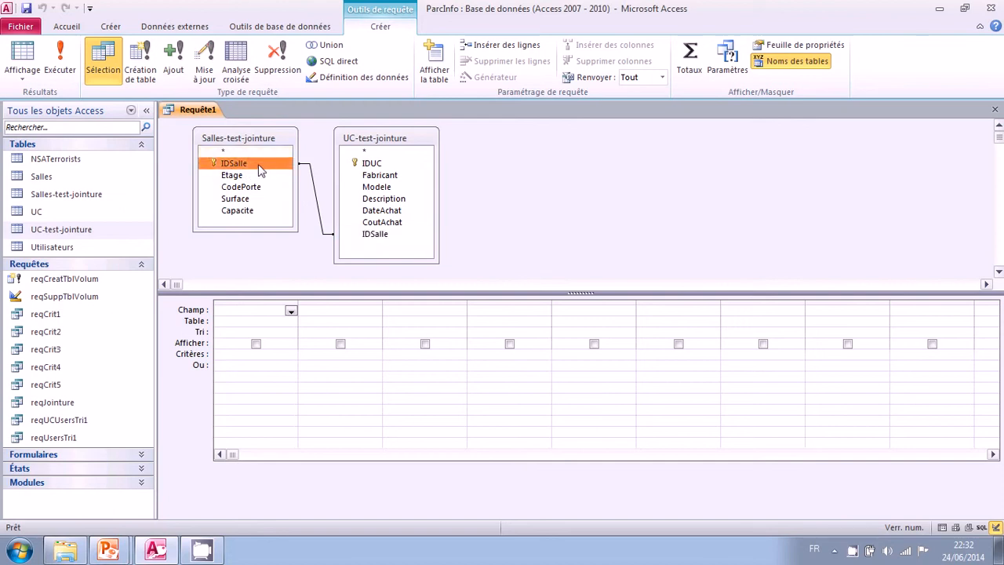
shift+click(255, 174)
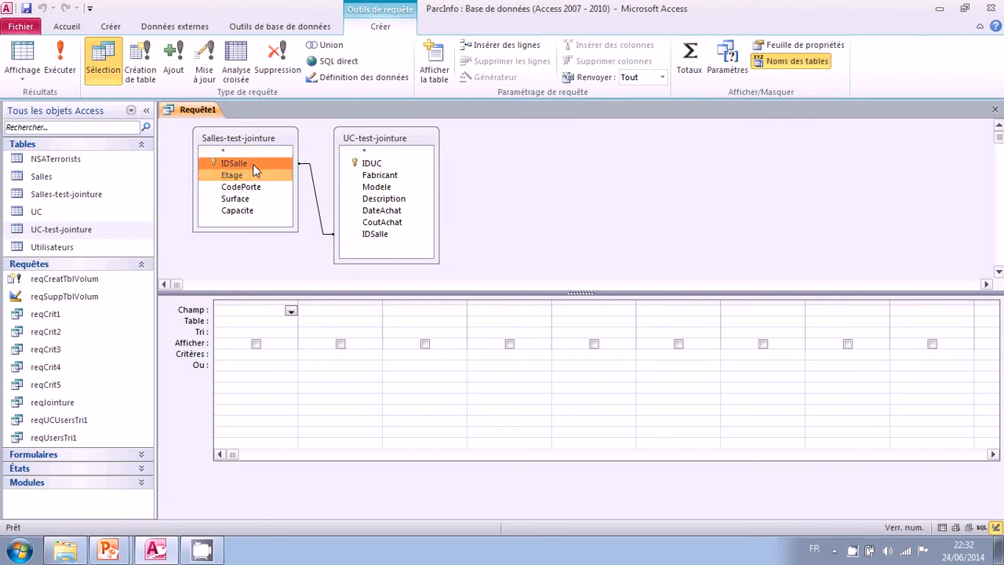
drag(258, 169, 257, 310)
Add the IDUC, Fabricant and IDSalle fields of UC-test-jointure to the query design grid.
click(372, 163)
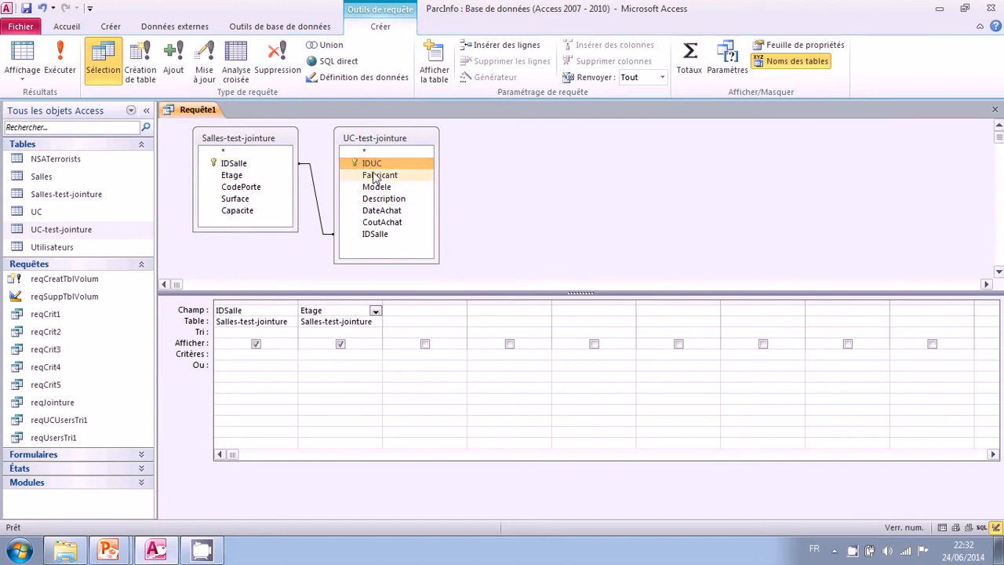
ctrl+click(375, 174)
ctrl+click(375, 234)
drag(377, 174, 423, 324)
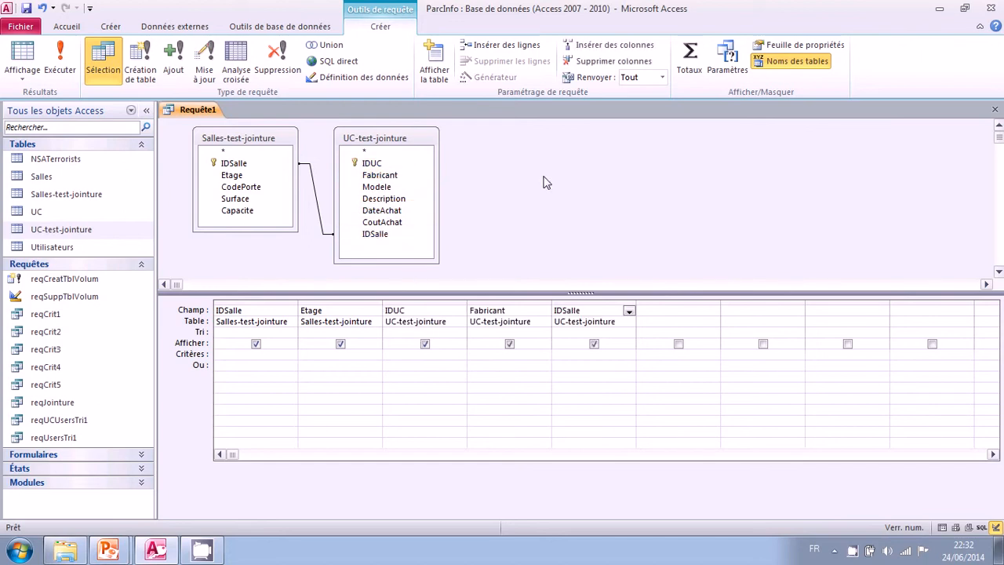
Examine the join clause between the two tables in the query's SQL code, and return to the design view.
right_click(501, 166)
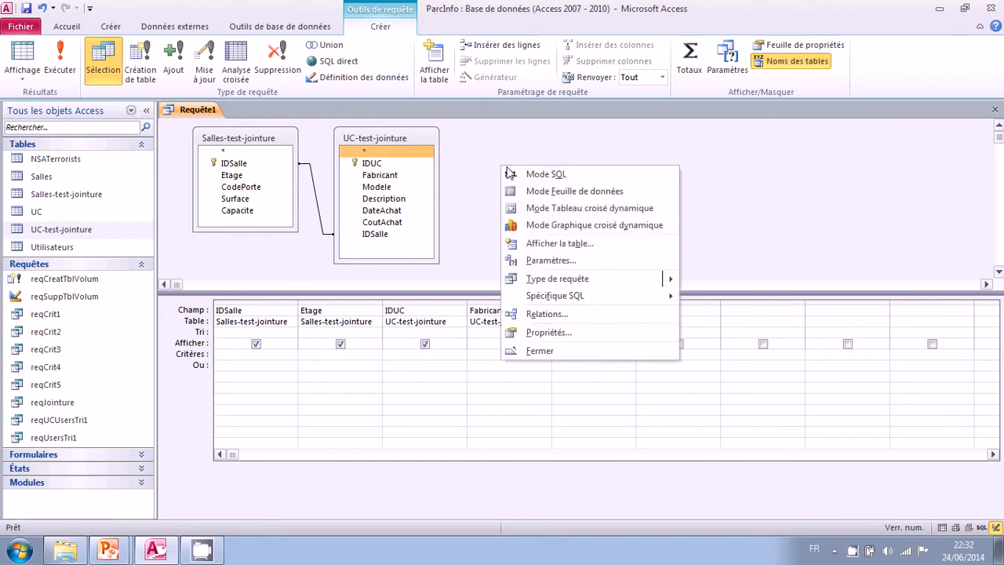
click(516, 174)
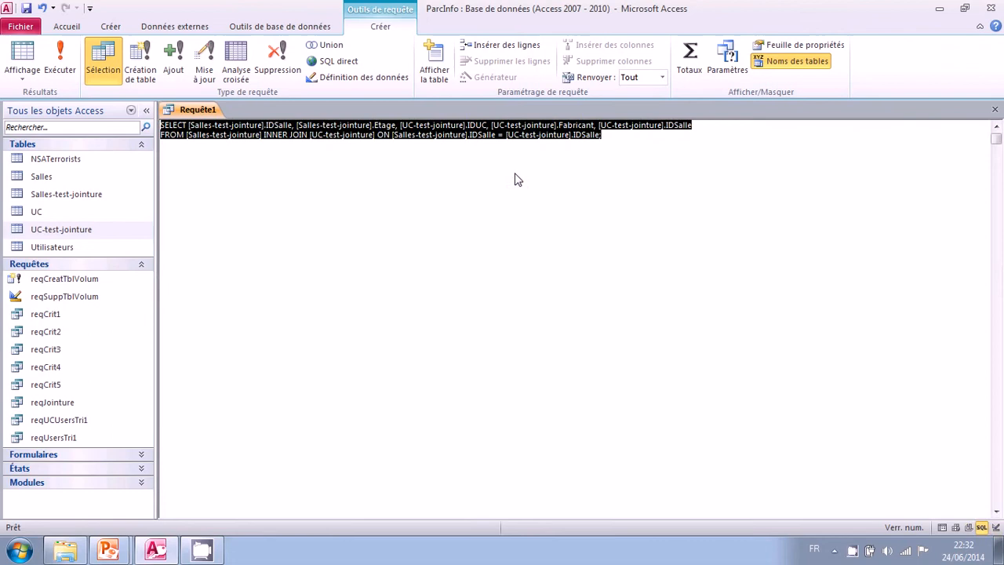
click(279, 138)
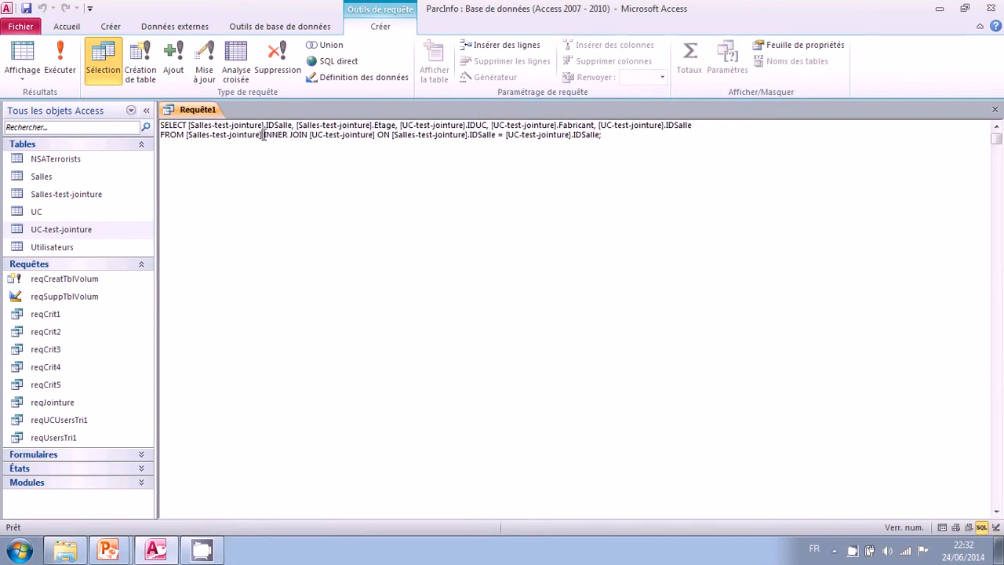
drag(263, 135, 310, 136)
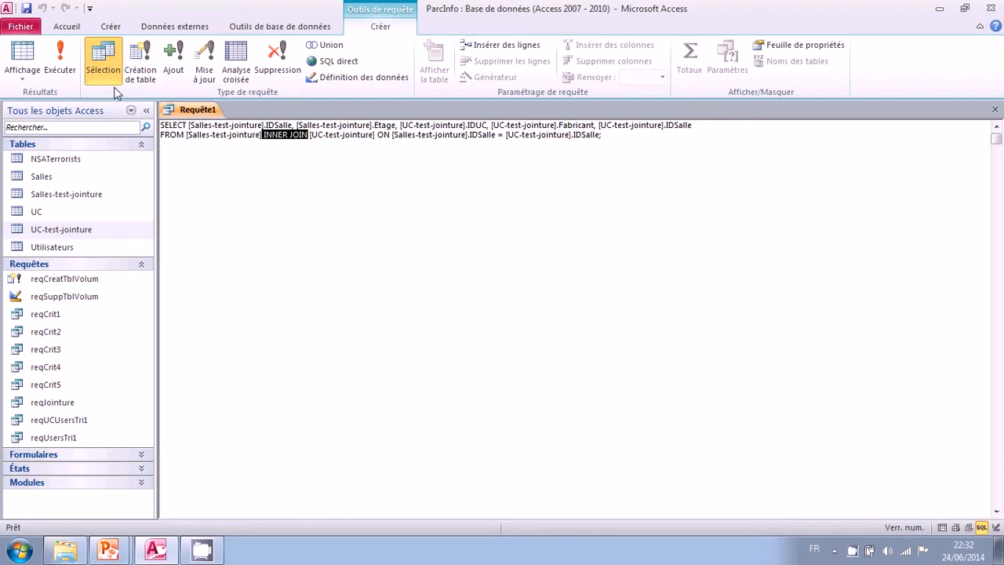
click(22, 76)
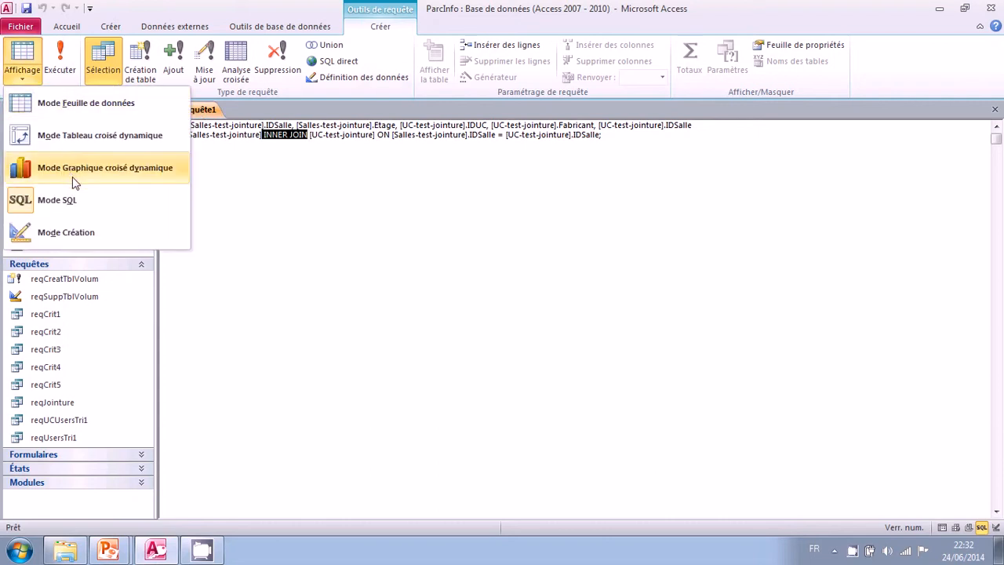
click(90, 233)
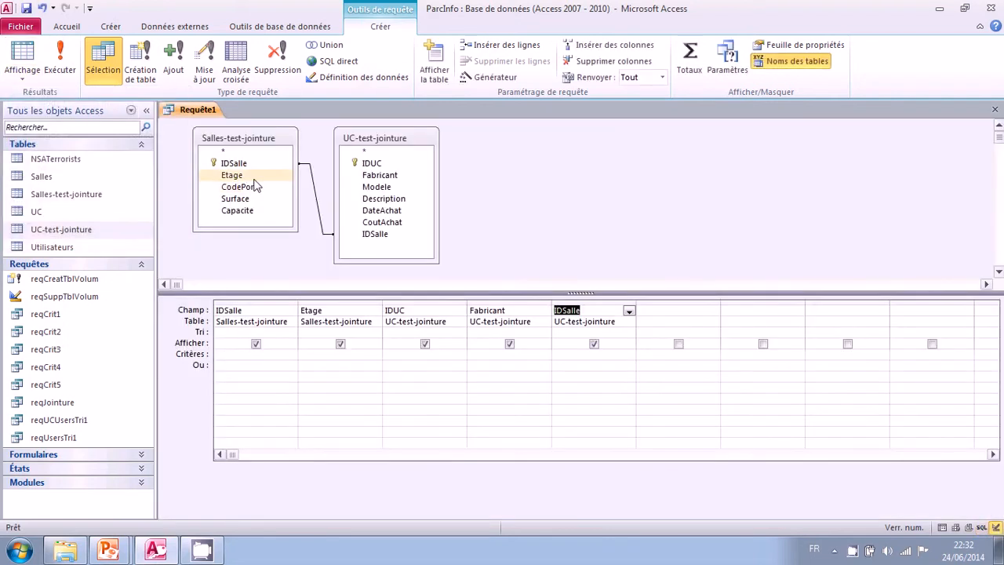
Show the query results as a datasheet and go through the records in the Salles-test-jointure IDSalle column.
click(22, 53)
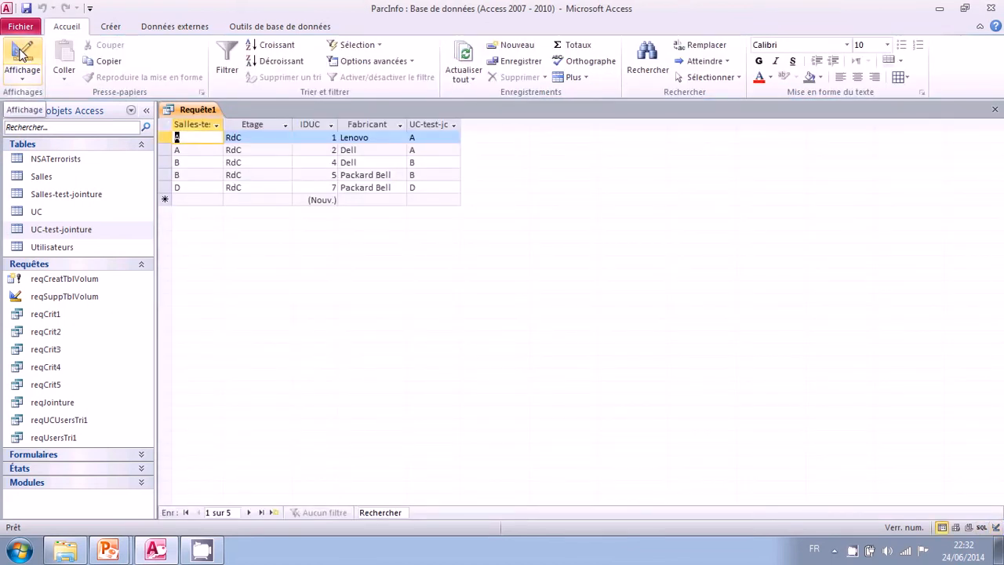
key(Down)
key(Down)
key(Down)
key(Down)
key(Up)
key(Up)
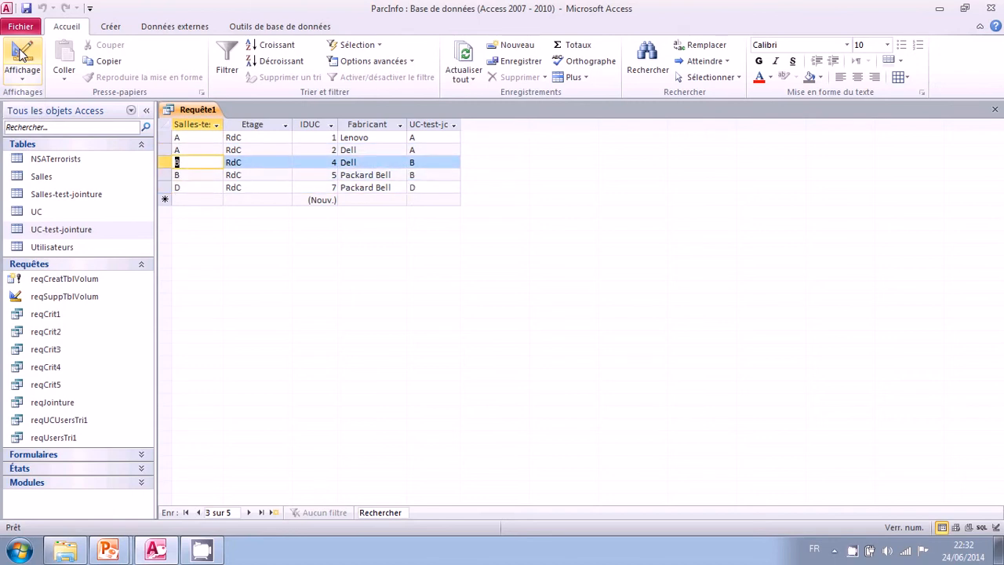
key(Up)
key(Up)
key(Down)
key(Down)
key(Down)
key(Down)
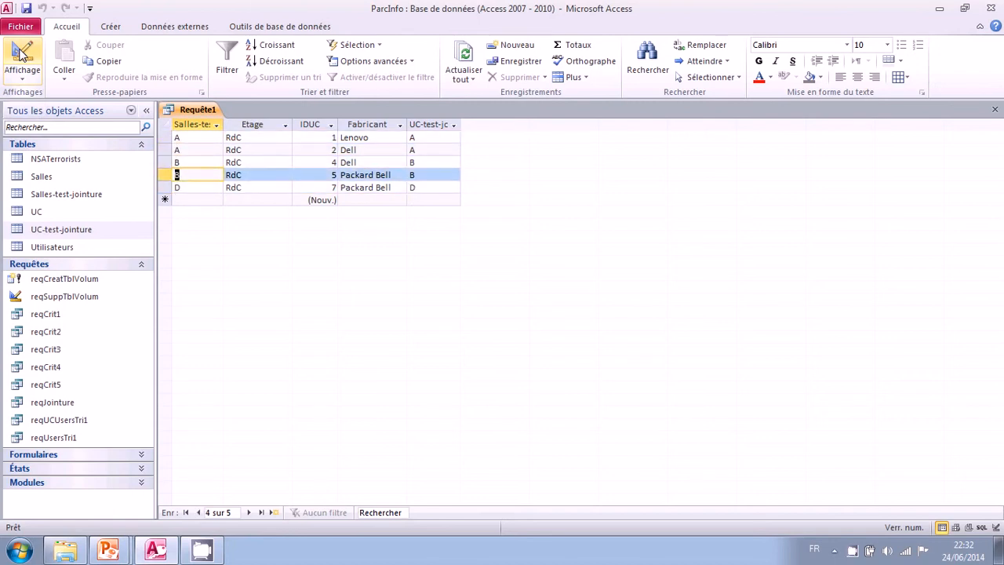
key(Up)
key(Up)
key(Up)
key(Up)
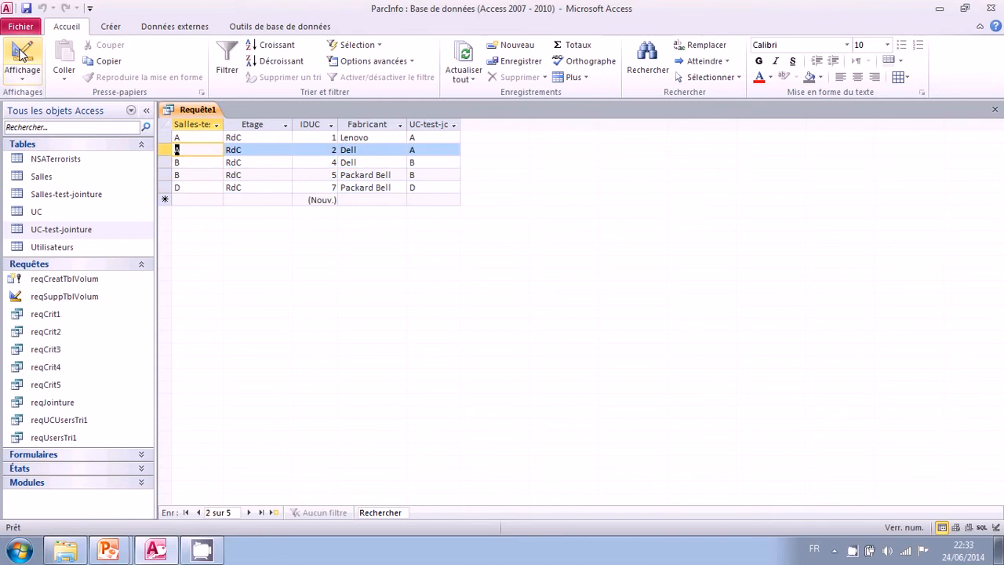
Go through the records in the UC-test-jointure IDSalle column for comparison, and return to the first column.
key(Right)
key(Right)
key(Right)
key(Right)
key(Down)
key(Down)
key(Down)
key(Down)
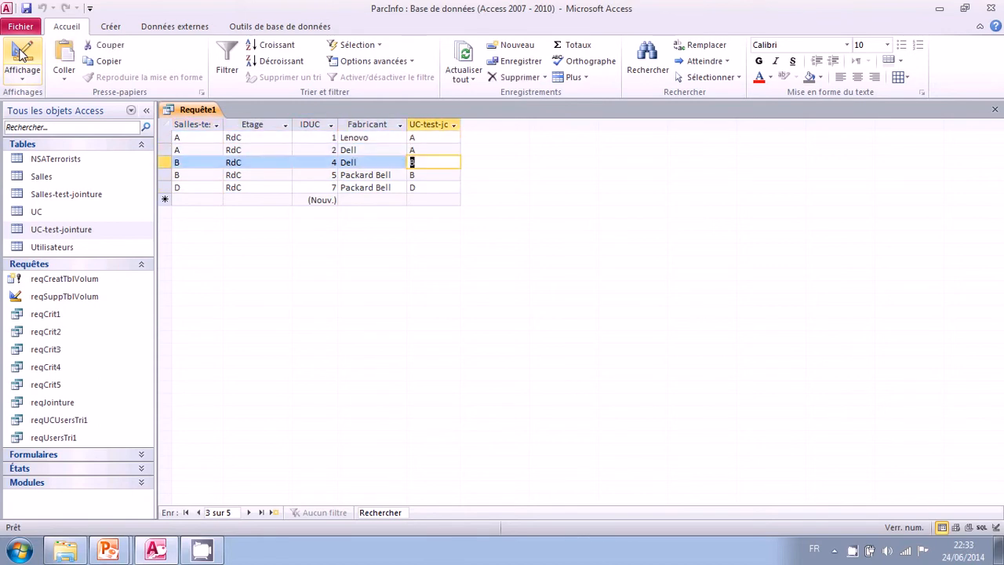
key(Up)
key(Up)
key(Up)
key(Up)
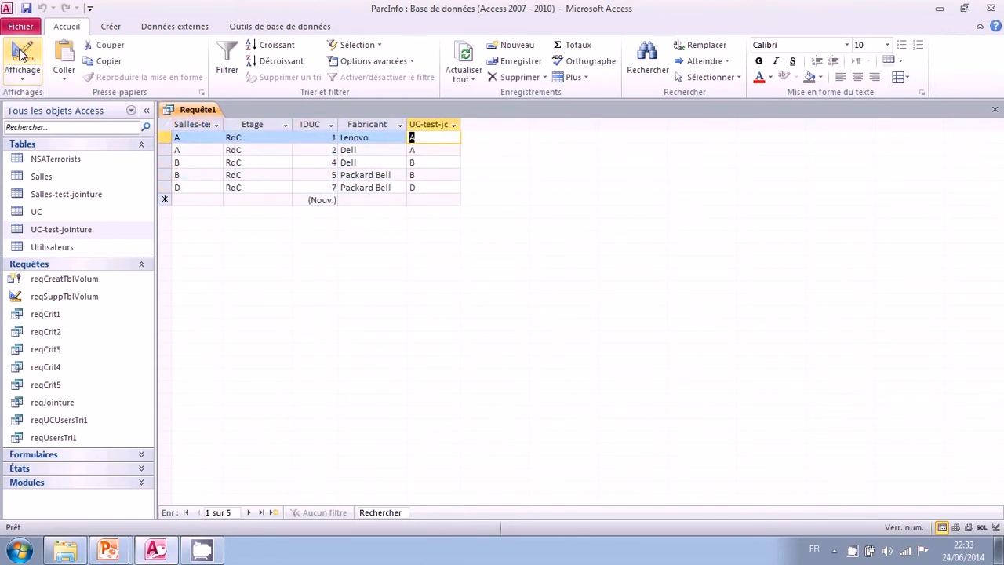
key(Left)
key(Left)
key(Left)
key(Left)
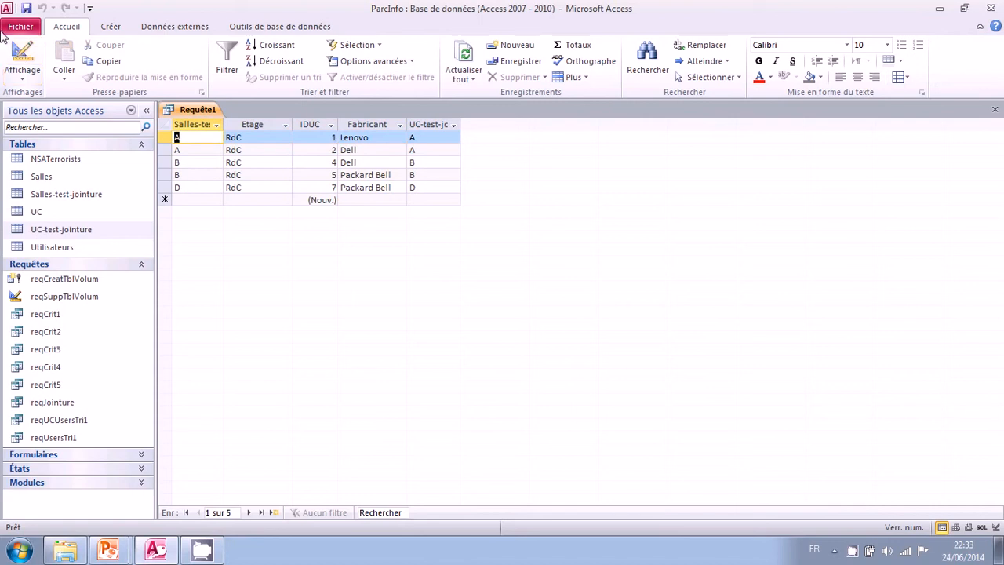
Check room C in Salles-test-jointure and computer 6 in UC-test-jointure against the query's results.
double_click(61, 200)
click(165, 162)
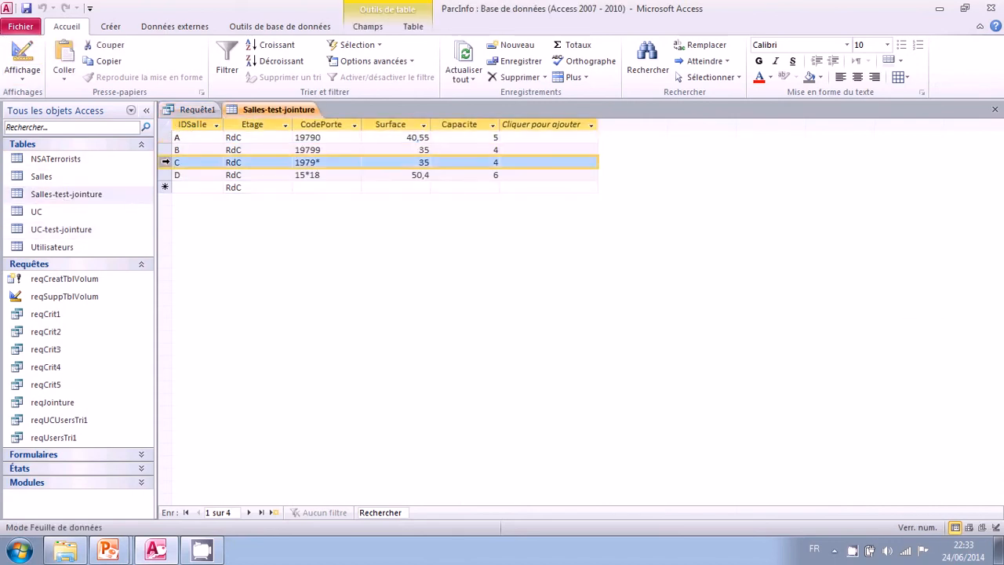
double_click(56, 229)
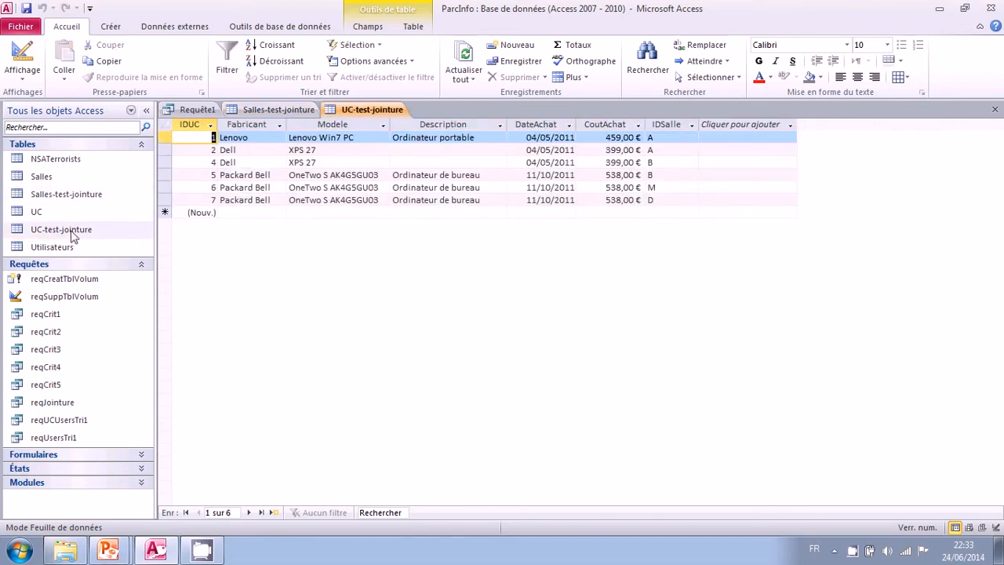
click(166, 188)
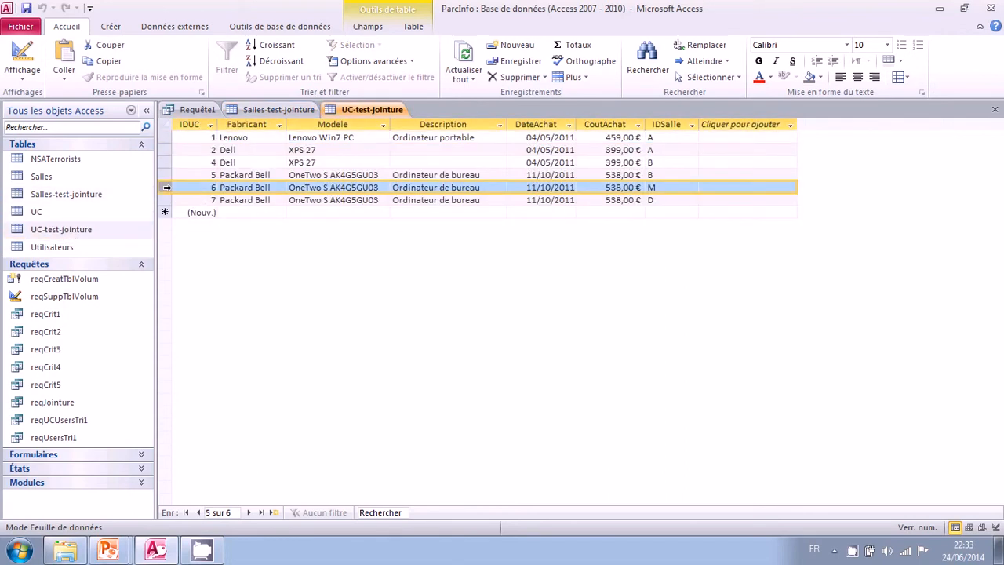
click(197, 110)
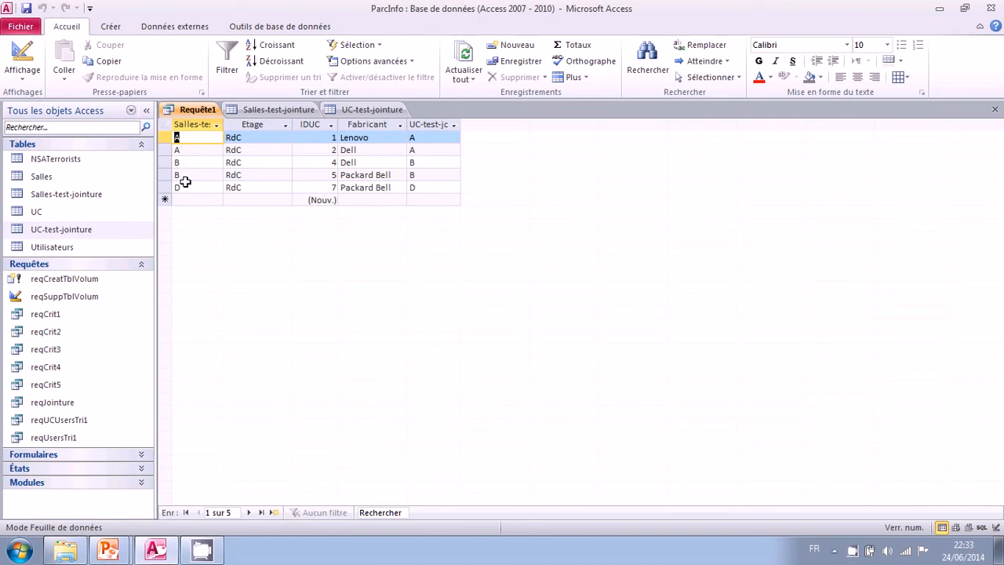
Set the query's join properties to option 2, including all Salles-test-jointure records and only the UC-test-jointure records with equal joined fields.
click(30, 56)
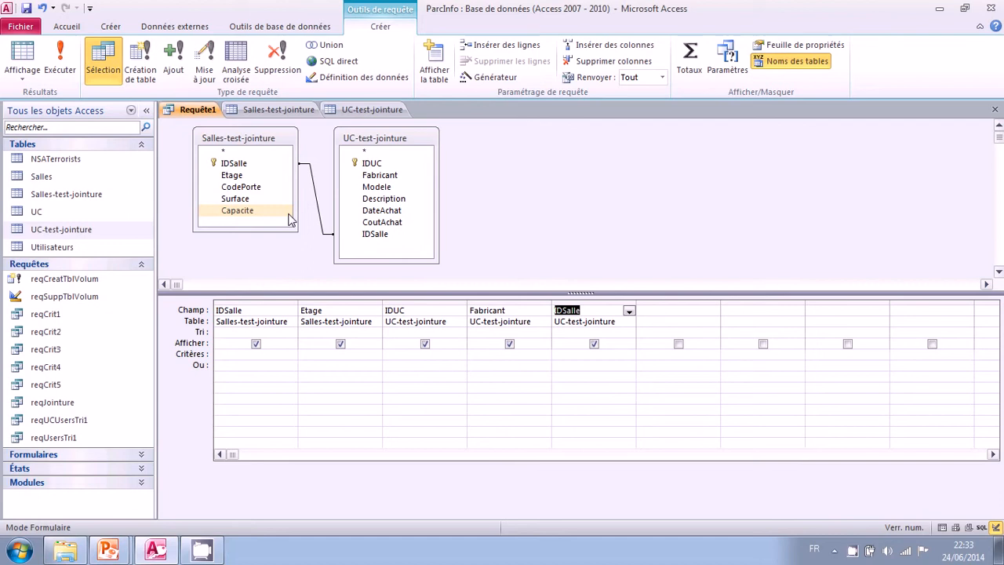
click(319, 206)
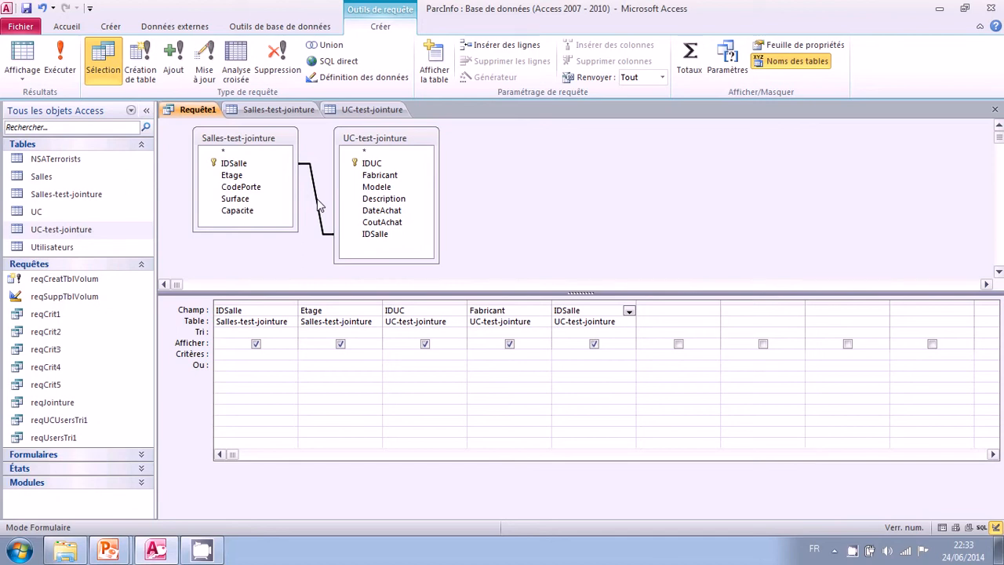
right_click(318, 206)
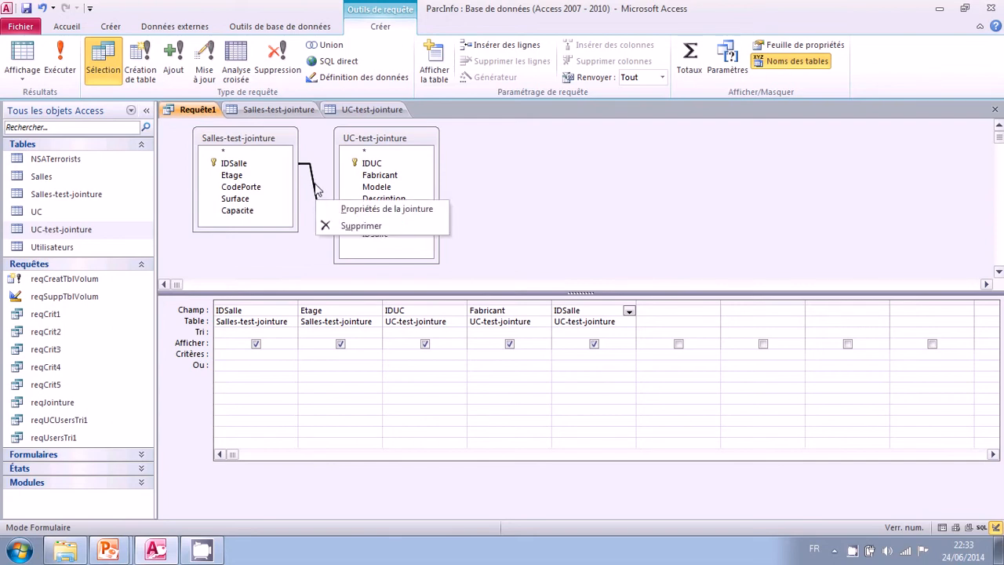
click(396, 210)
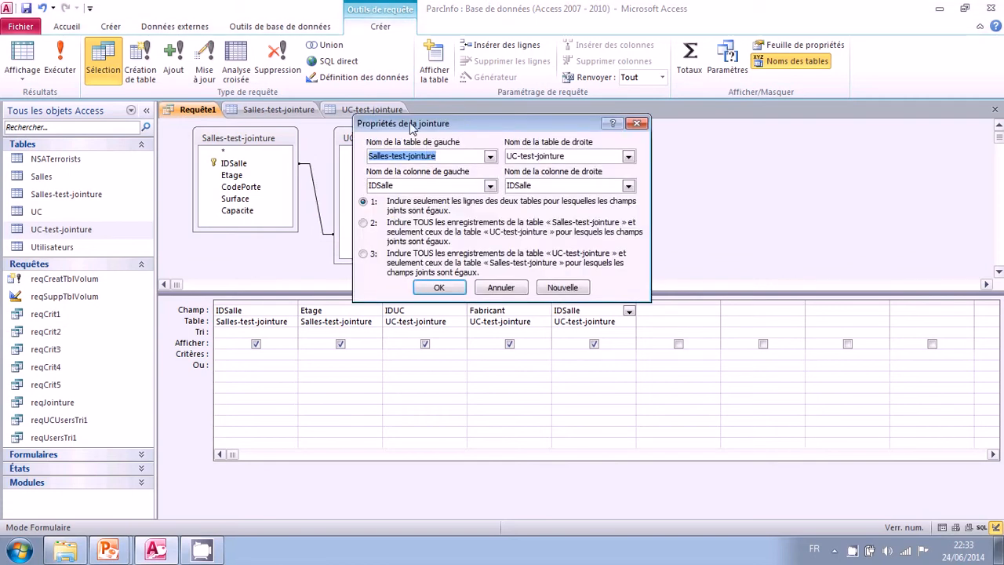
drag(412, 125, 516, 104)
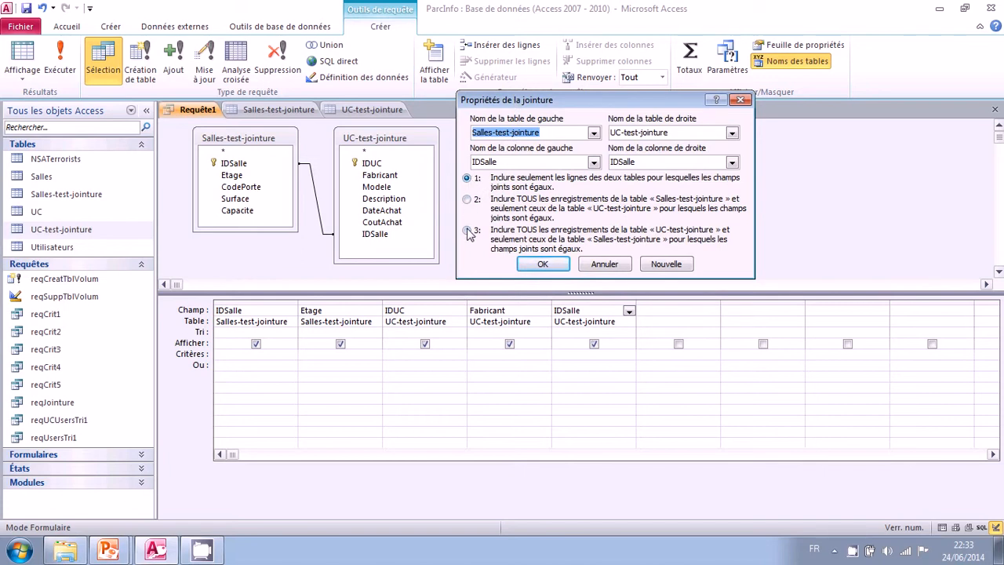
click(468, 179)
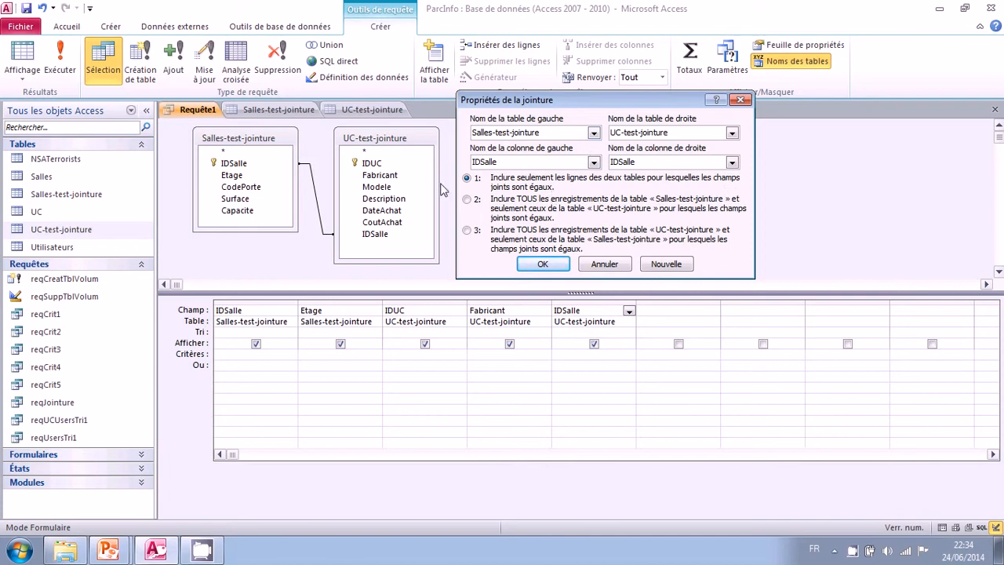
click(467, 199)
click(467, 230)
click(468, 201)
click(543, 265)
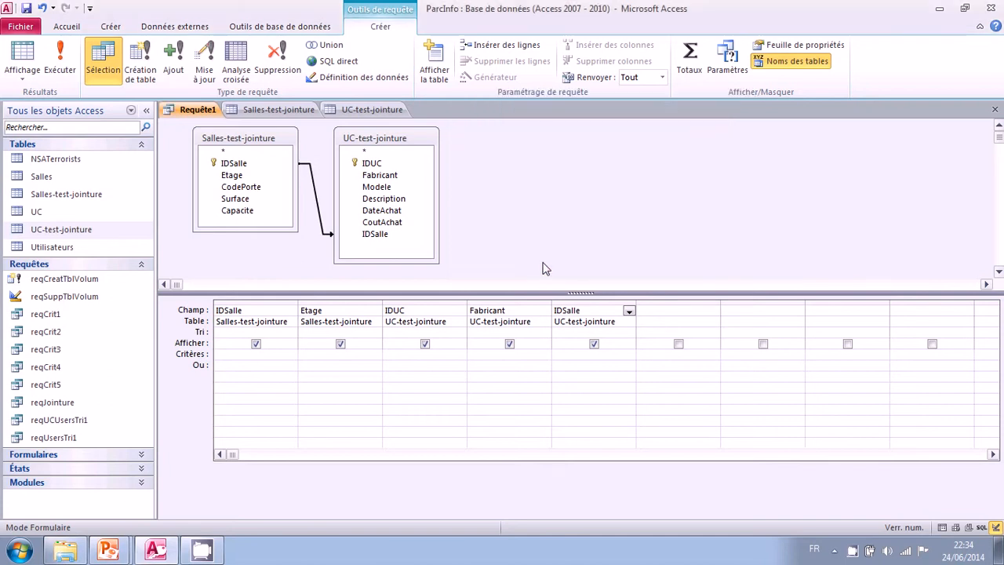
Examine the modified join clause in the query's SQL code, and show the results as a datasheet.
click(378, 233)
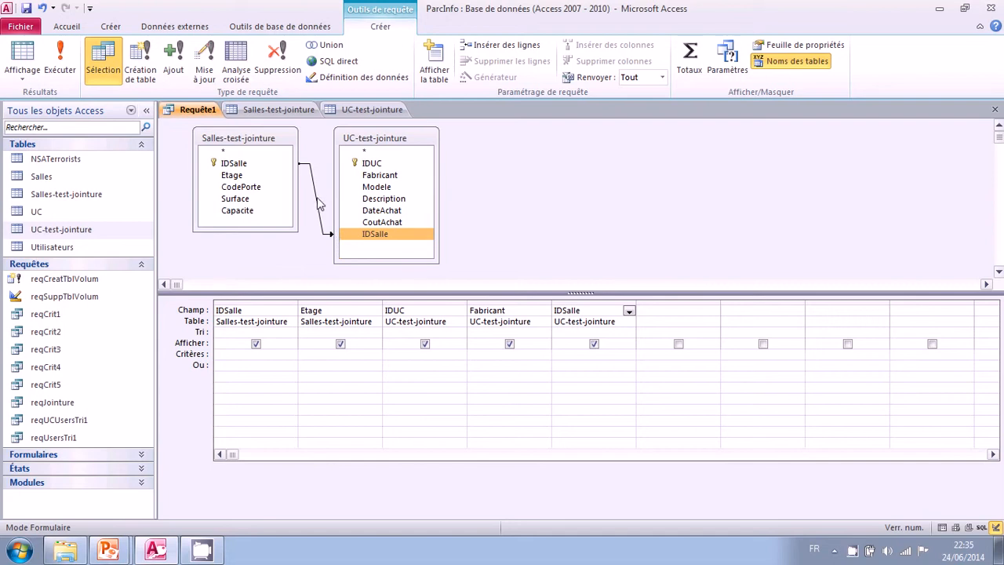
right_click(318, 202)
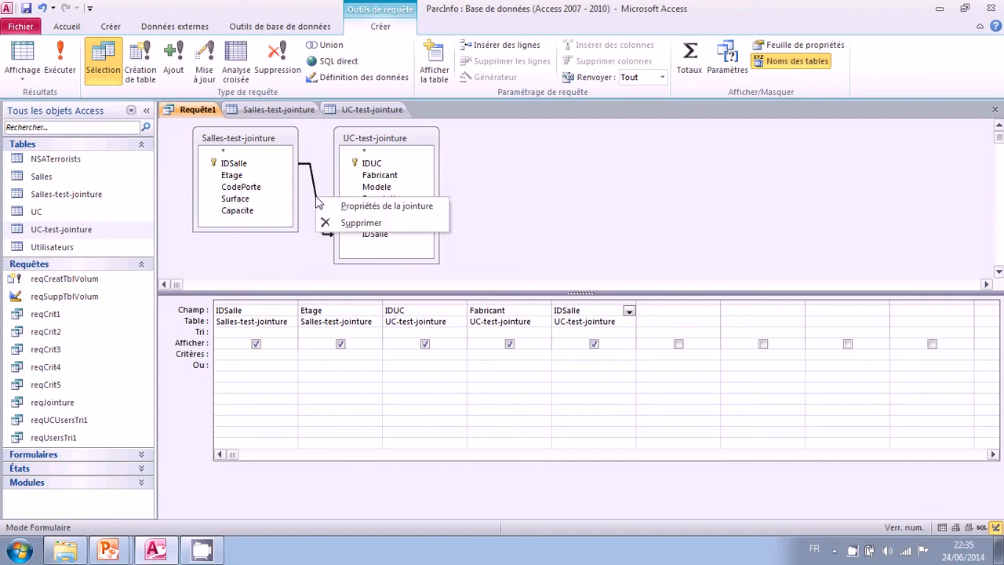
right_click(487, 168)
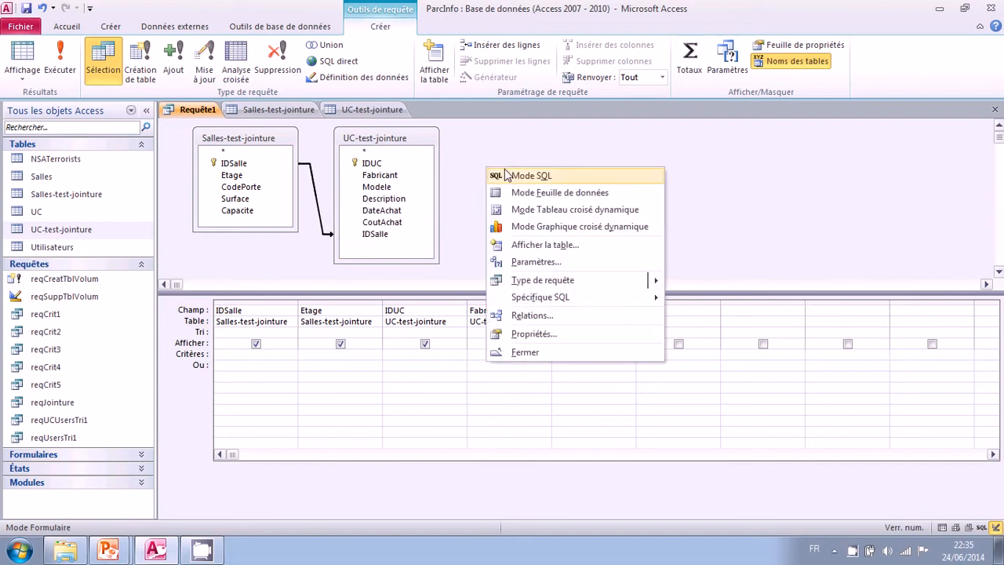
click(506, 175)
click(302, 134)
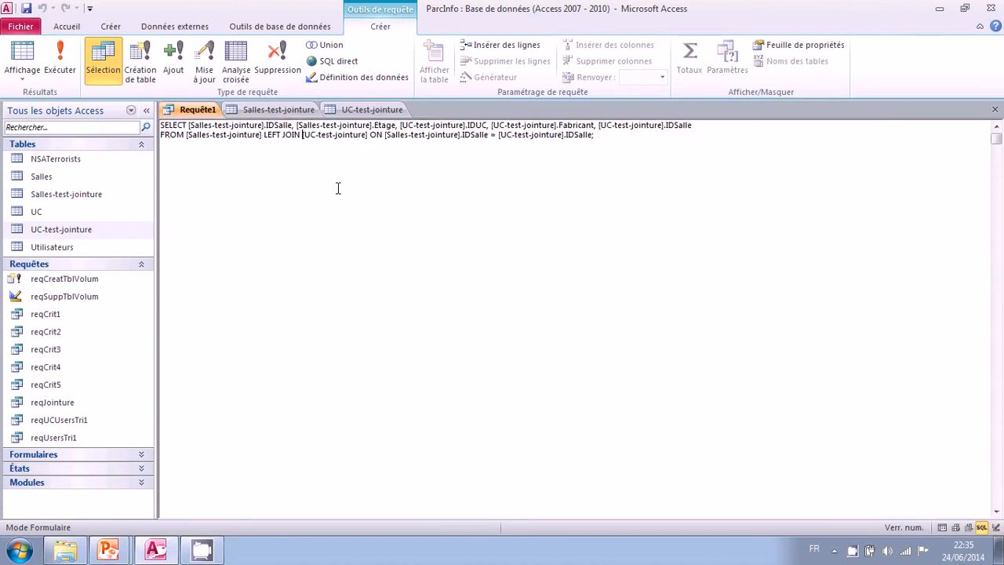
click(22, 54)
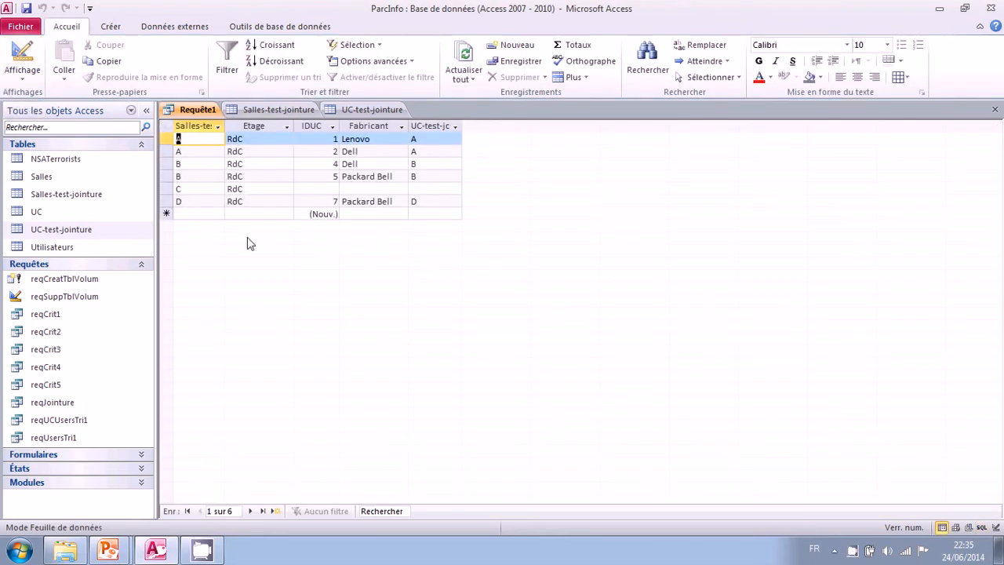
Examine the room C record in the query's results, including its IDUC, Fabricant and UC-test-jointure IDSalle fields.
click(167, 189)
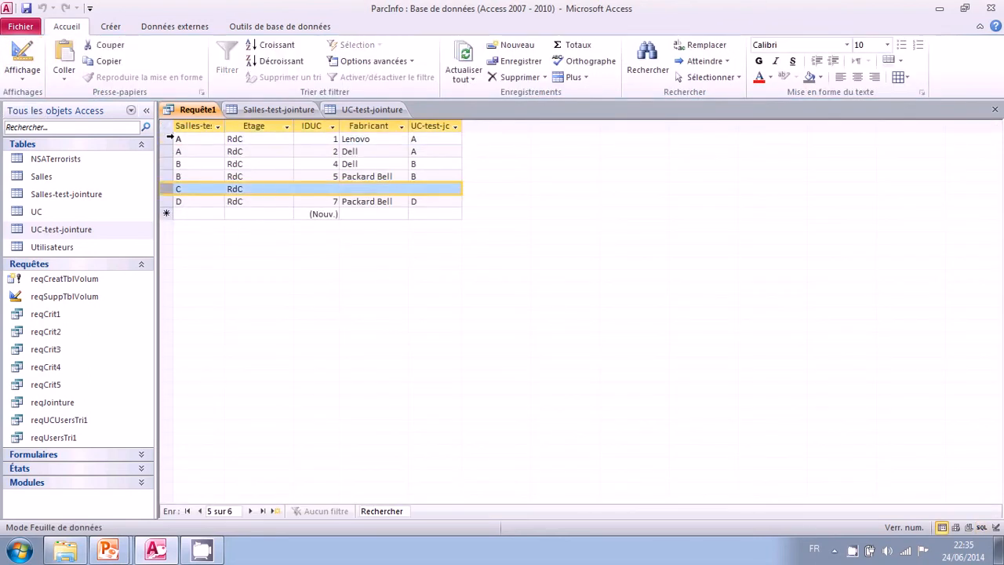
drag(169, 138, 167, 201)
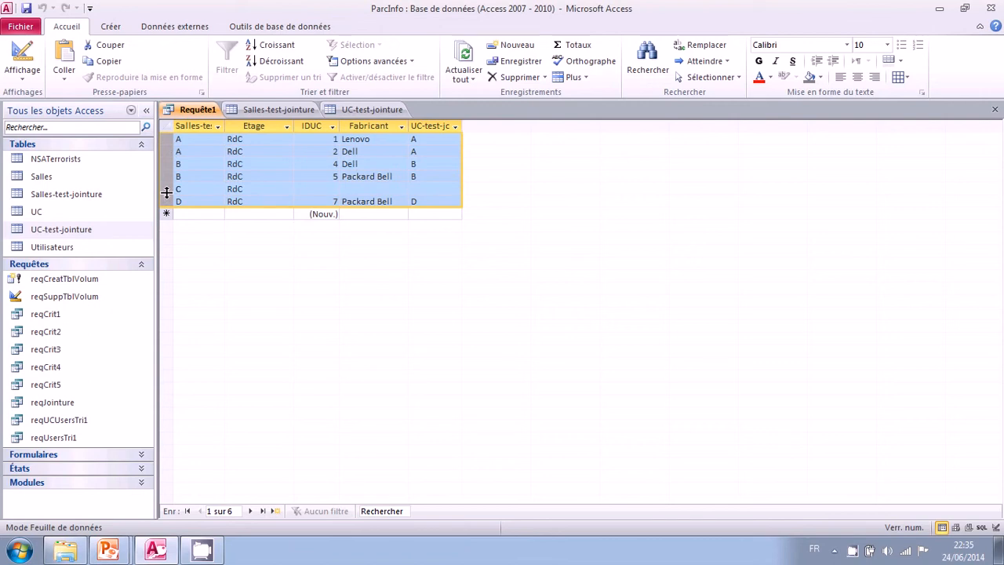
click(167, 189)
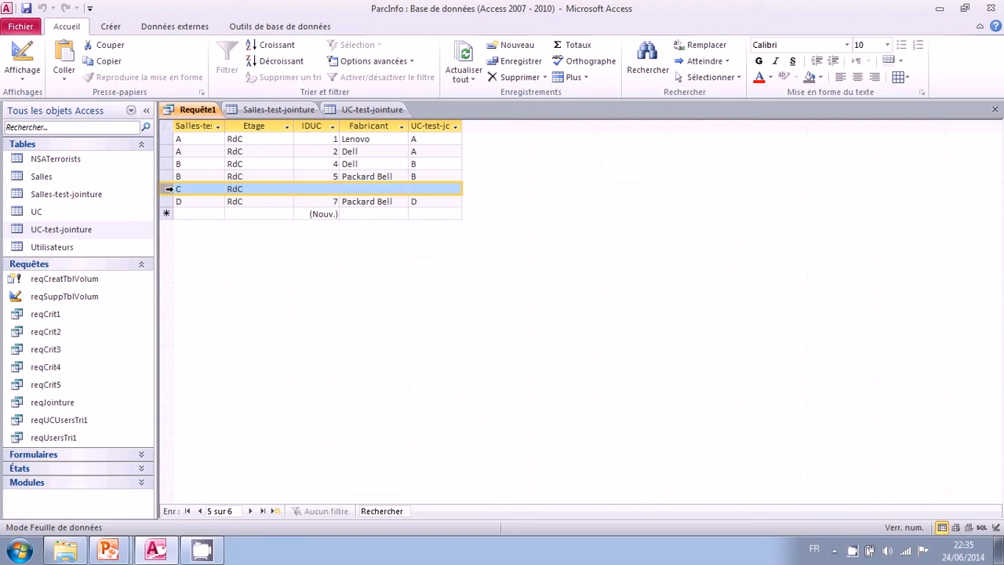
click(189, 189)
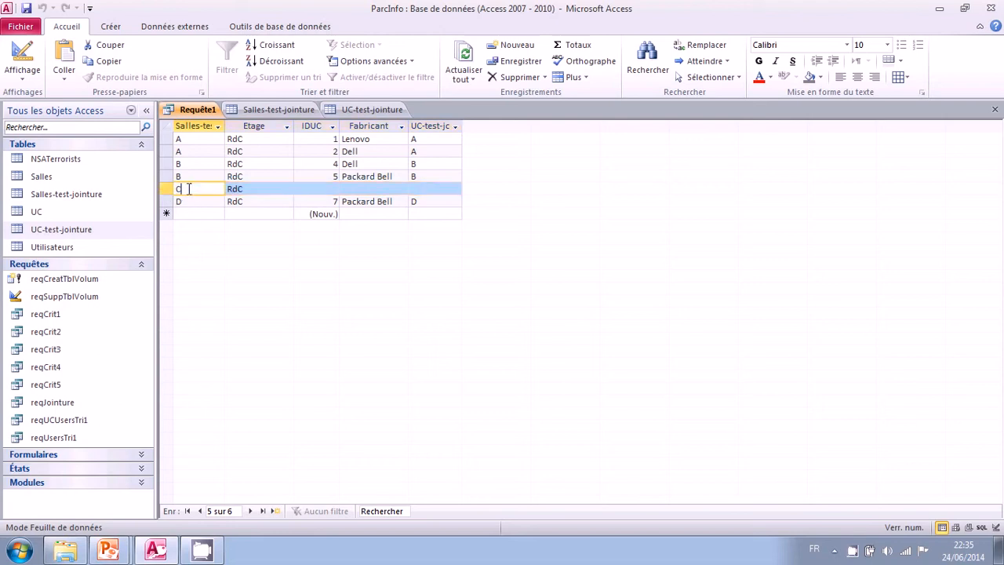
click(309, 189)
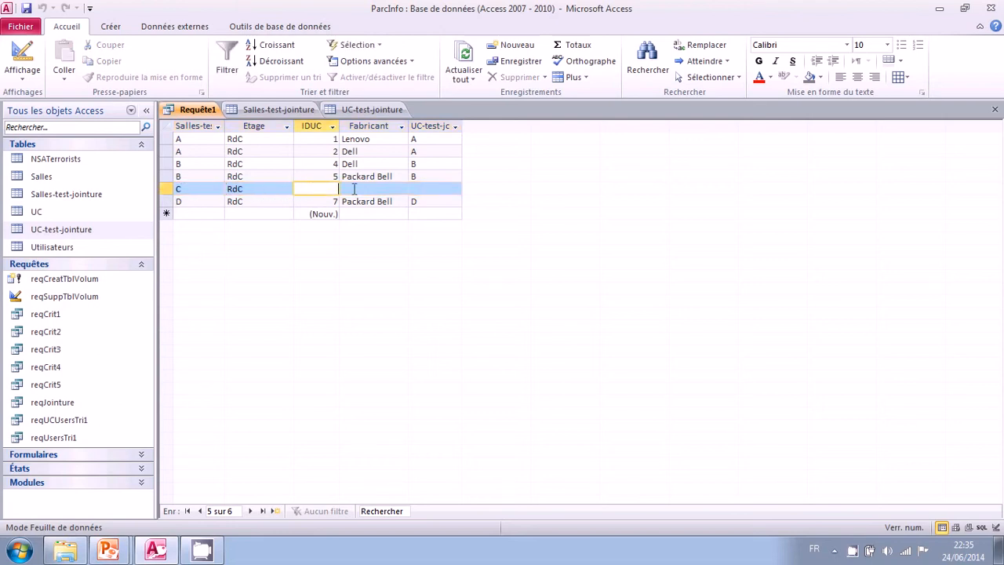
click(372, 189)
click(423, 188)
click(326, 188)
click(360, 189)
click(417, 188)
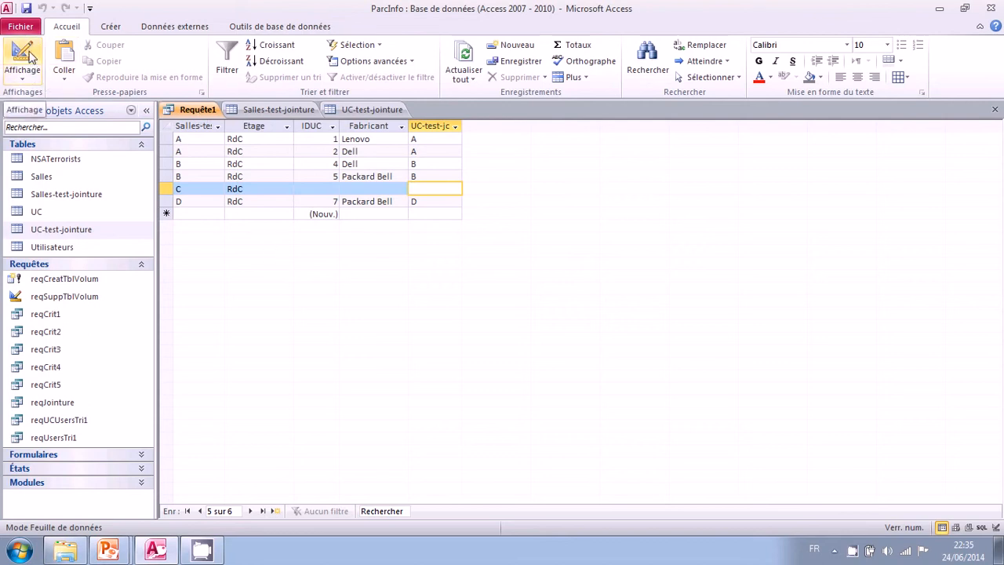
Set a Null criterion on the query's IDUC field and run the query.
click(30, 55)
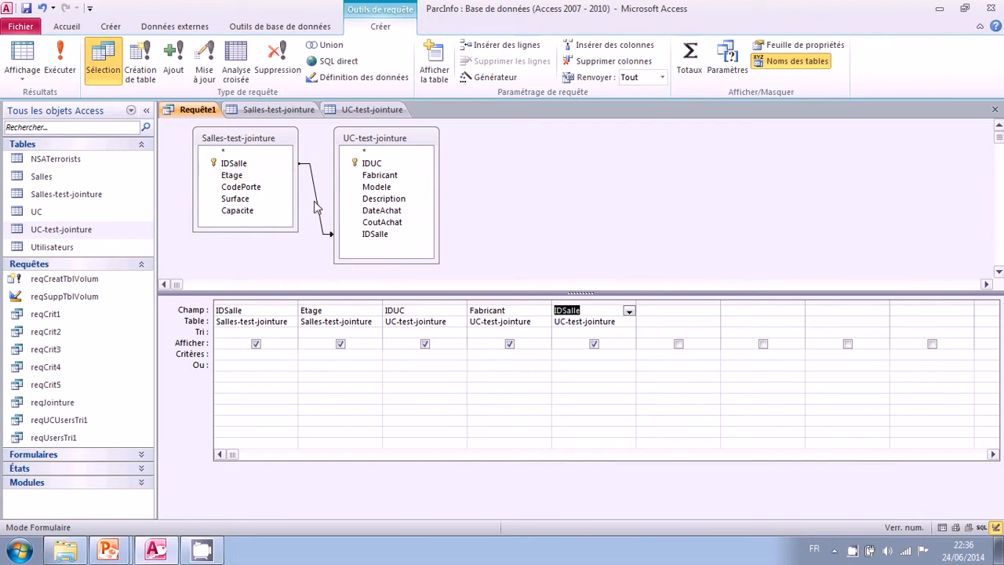
click(403, 354)
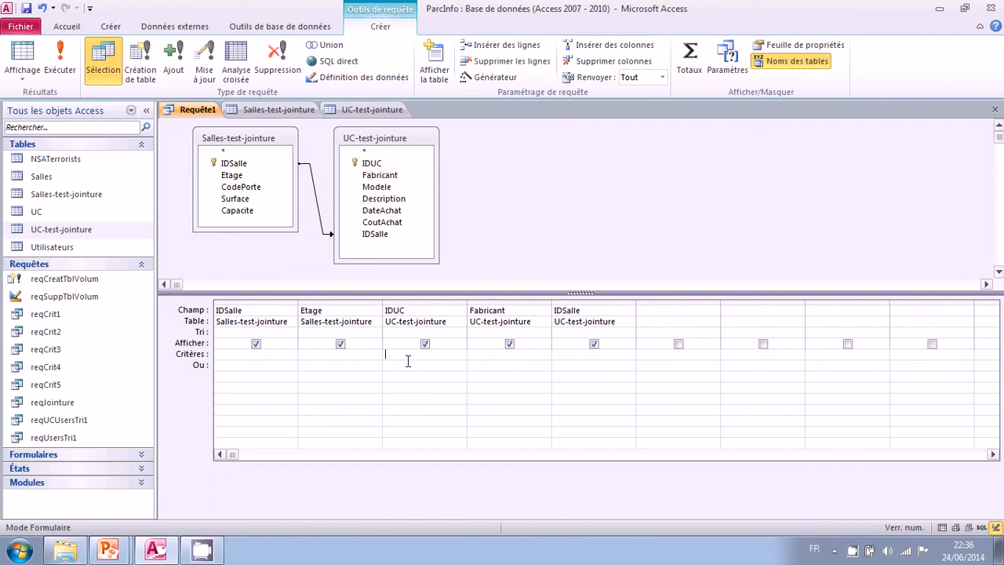
text(null)
key(Down)
click(55, 63)
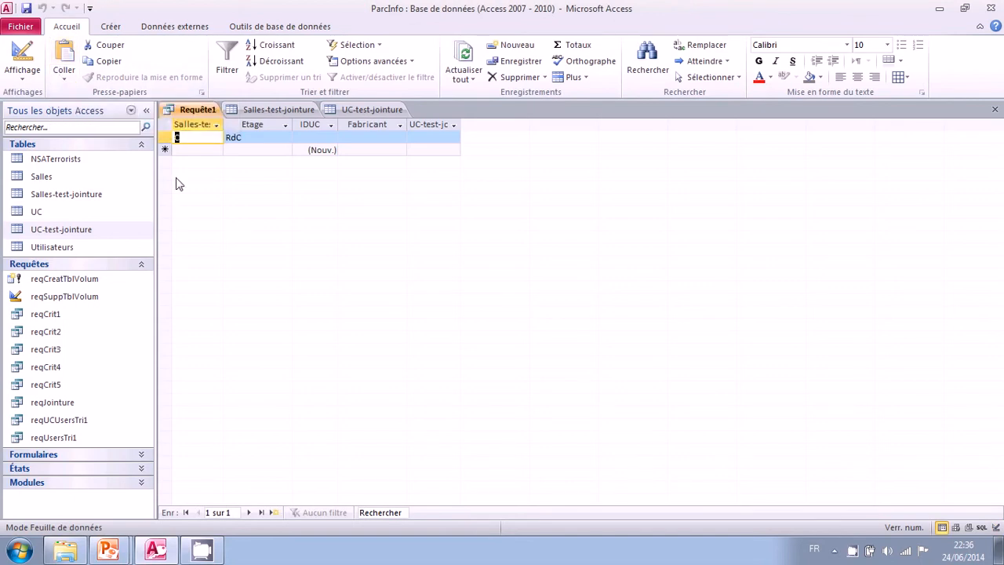
Return to the query's design and remove the Null criterion from the IDUC field.
click(22, 51)
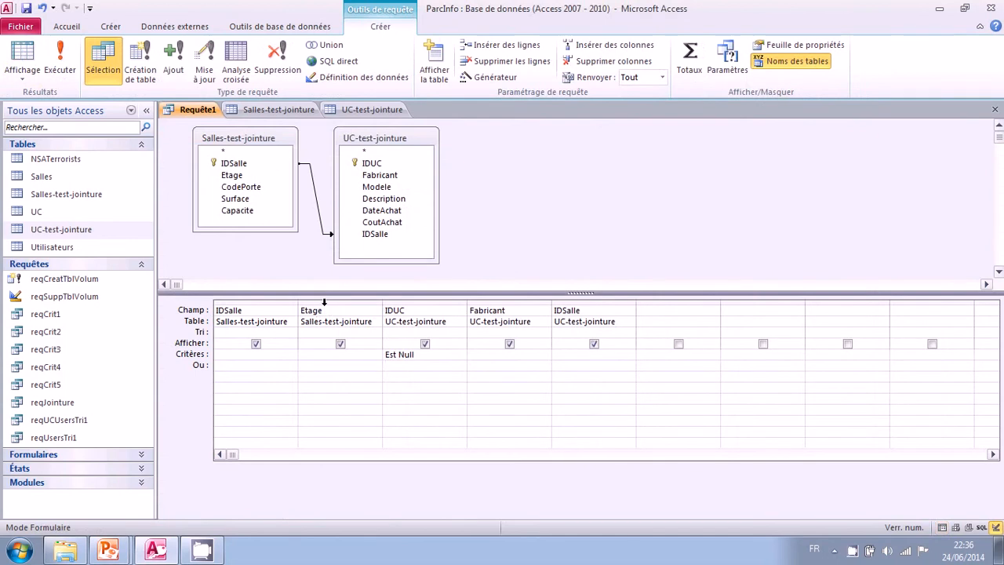
key(Up)
key(Delete)
Set the join to option 3, including all UC-test-jointure records and only Salles-test-jointure records with equal joined fields, and check computer 6 in the results.
right_click(319, 206)
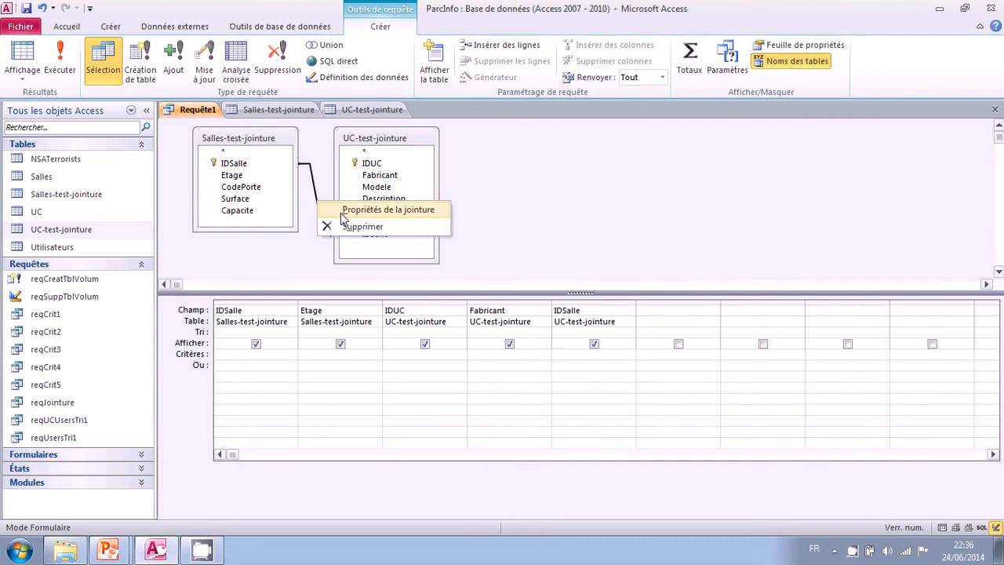
click(343, 211)
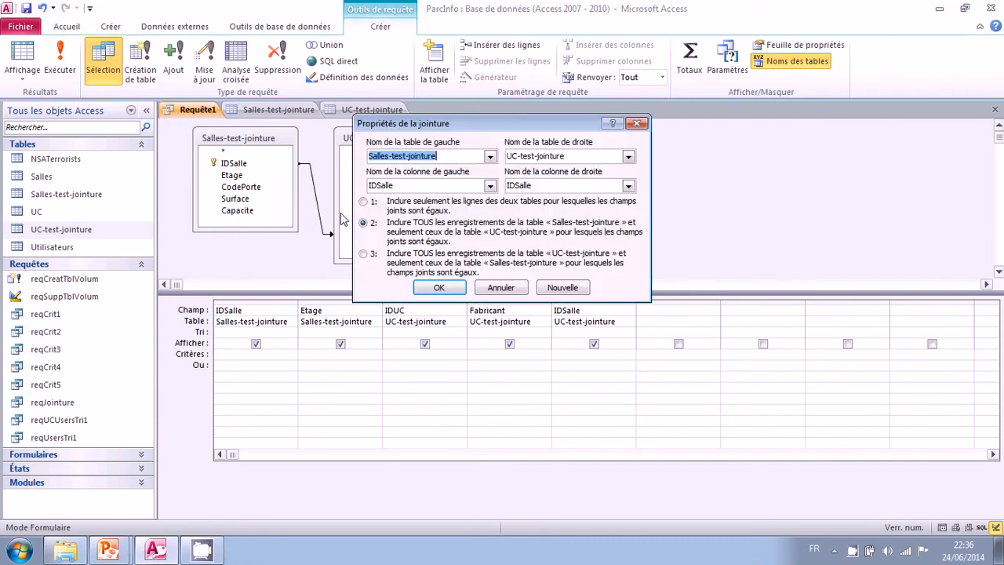
click(363, 254)
click(439, 287)
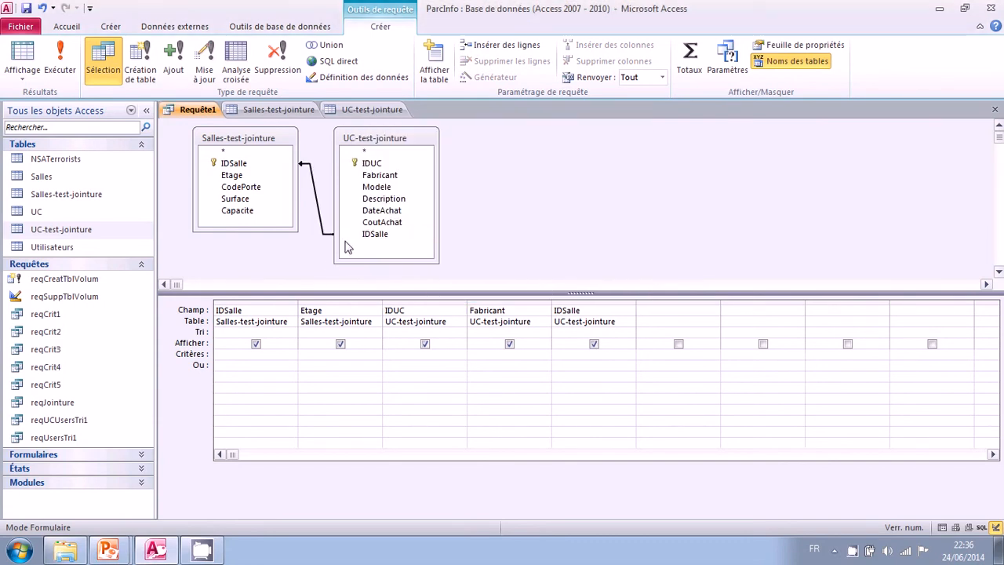
click(347, 247)
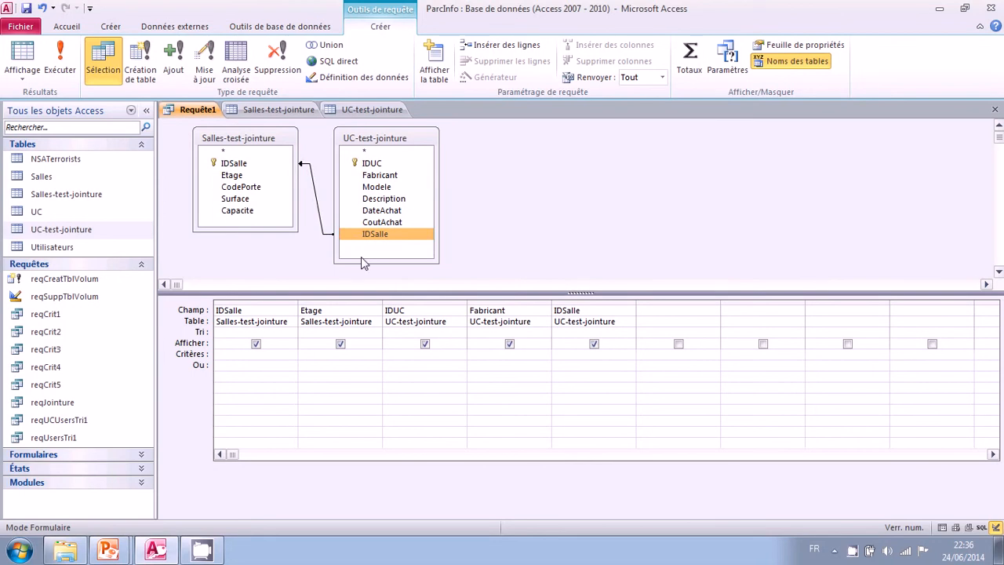
click(56, 61)
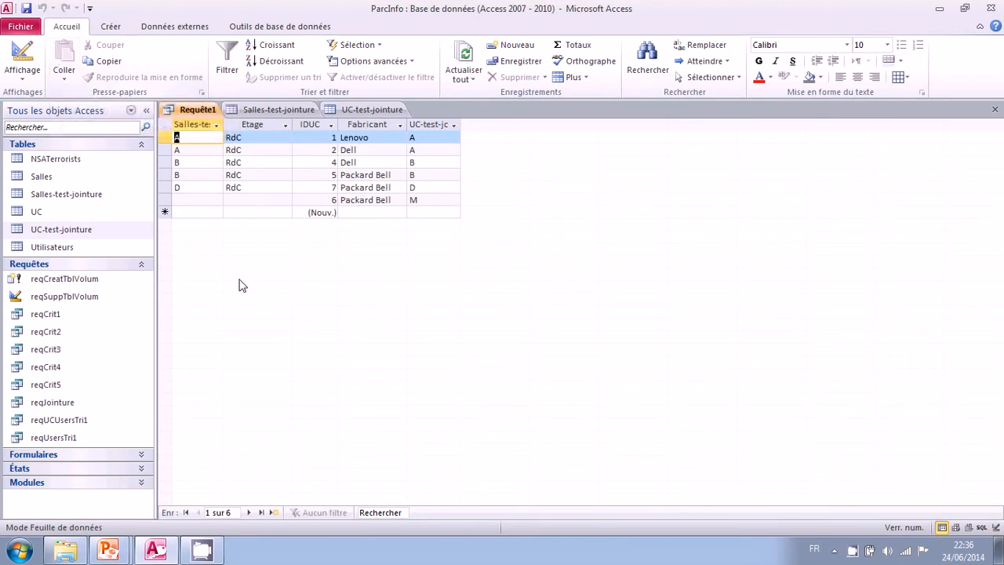
click(166, 200)
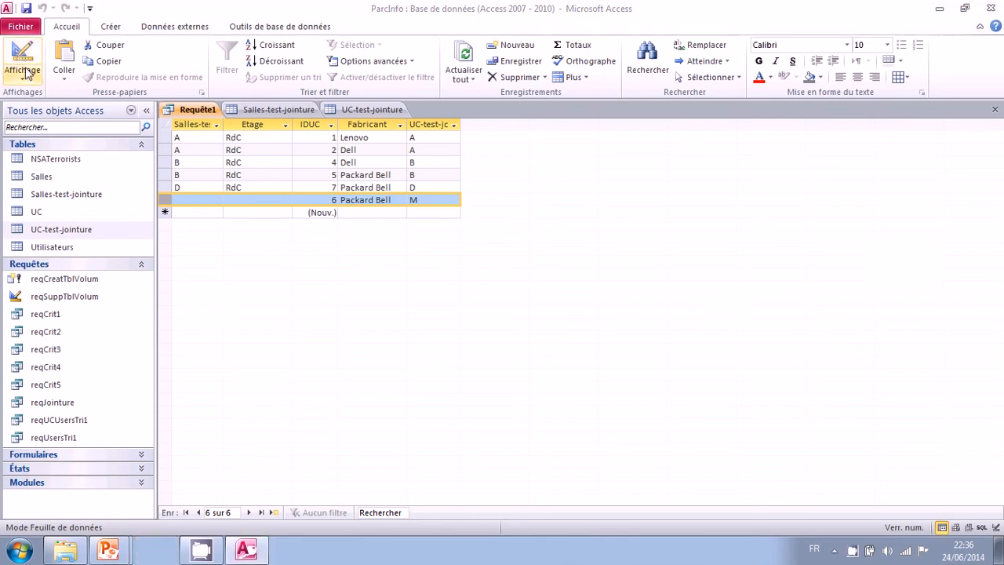
Set a Null criterion on the Salles-test-jointure IDSalle field, and run the query to list computers without a matching room.
click(24, 55)
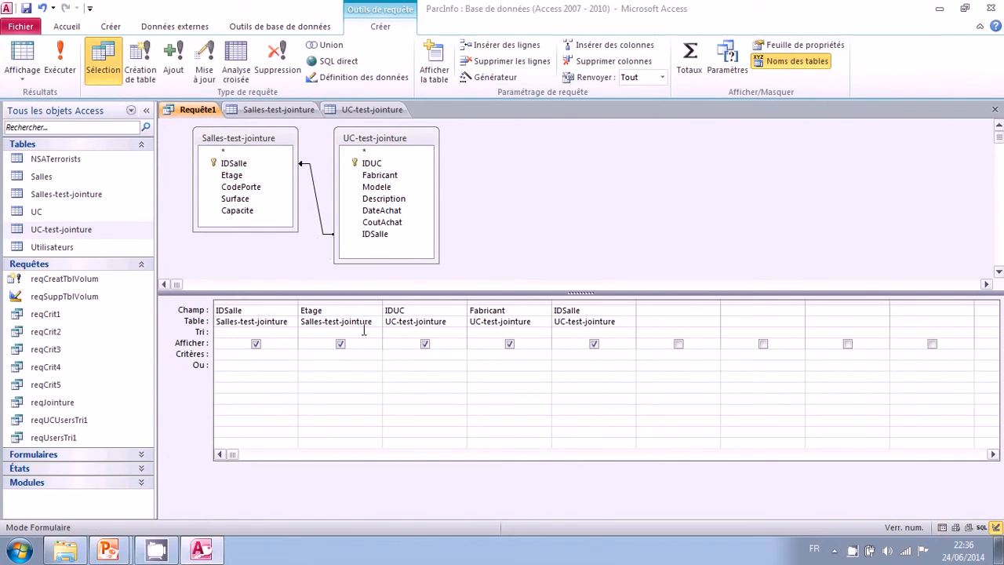
click(263, 354)
click(316, 203)
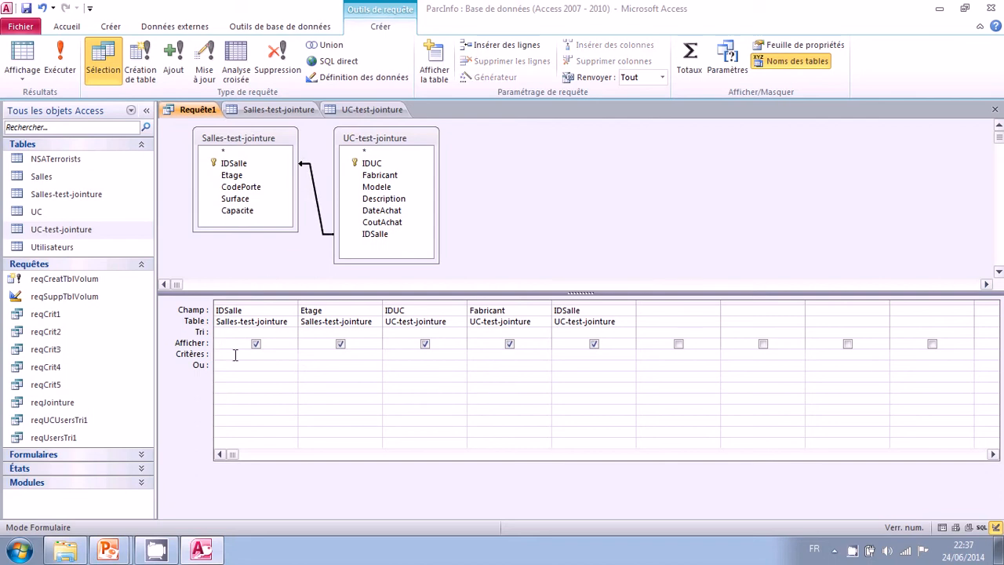
click(235, 355)
text(null)
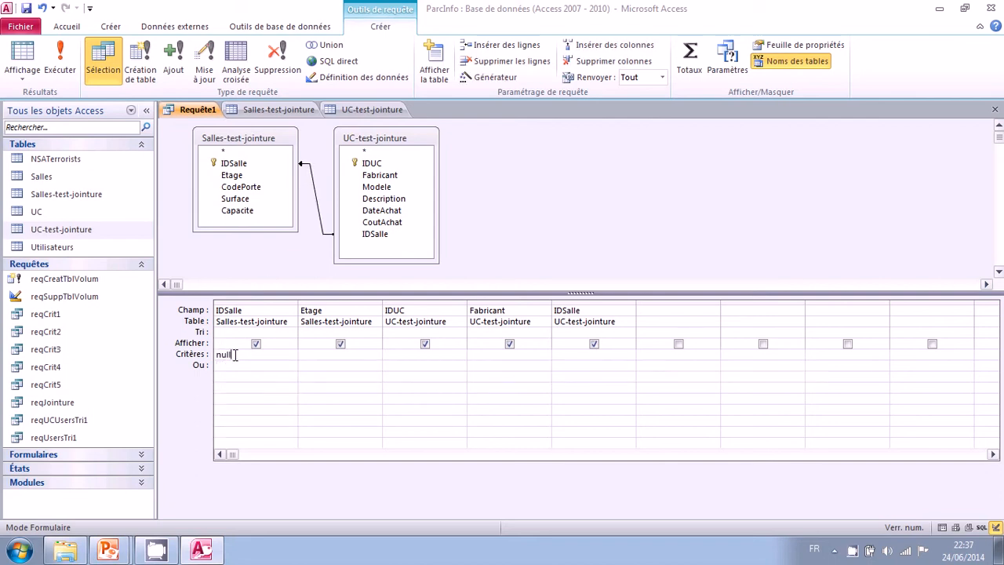
click(234, 364)
click(60, 60)
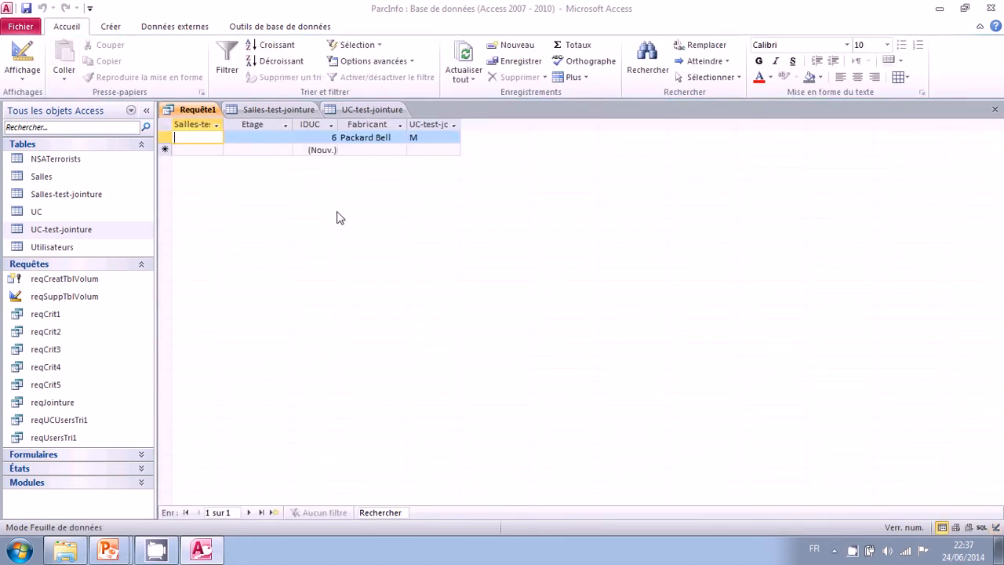
click(432, 137)
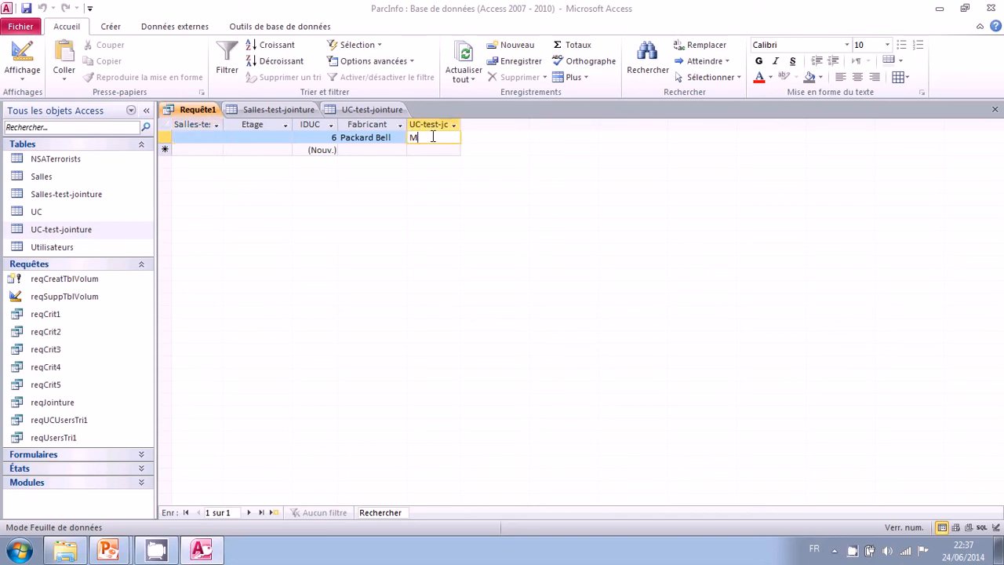
Examine the RIGHT JOIN clause in the query's SQL code, and return to the query's design.
click(24, 53)
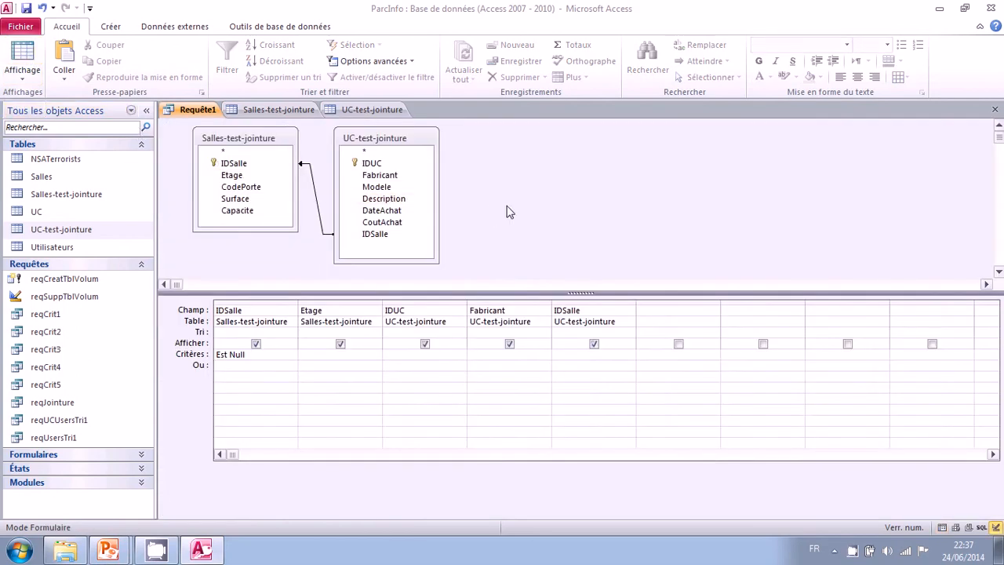
right_click(465, 196)
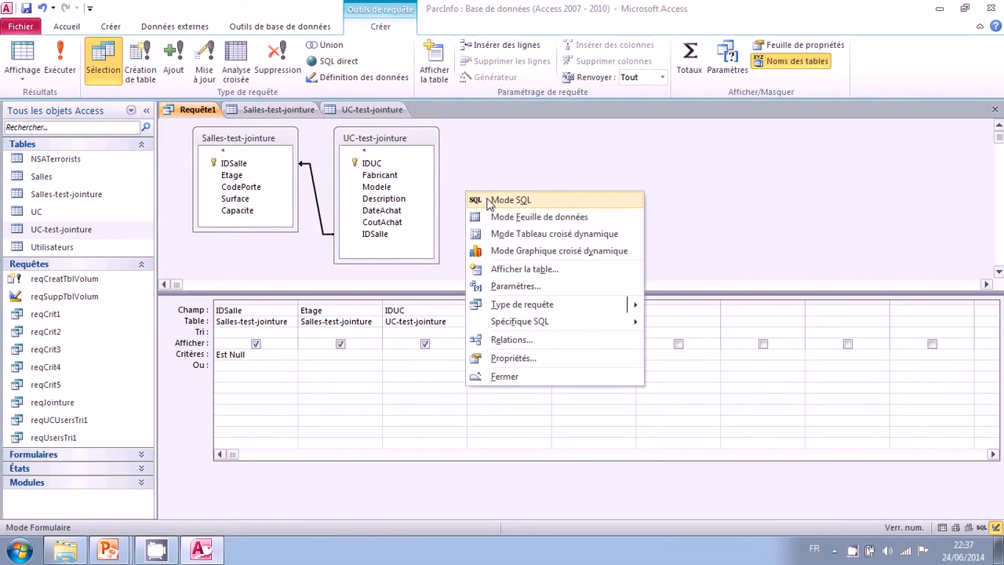
click(486, 199)
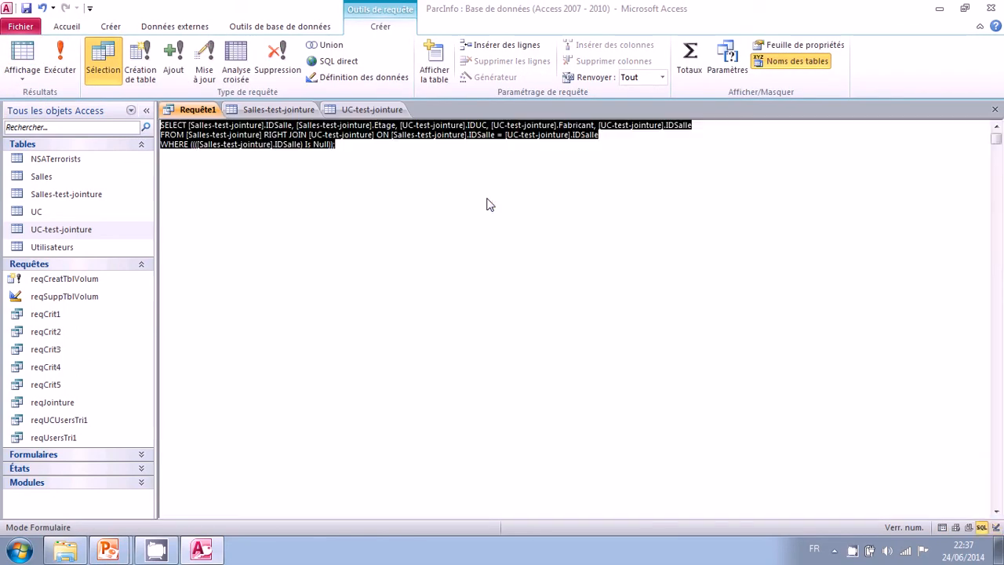
click(267, 133)
drag(264, 134, 307, 134)
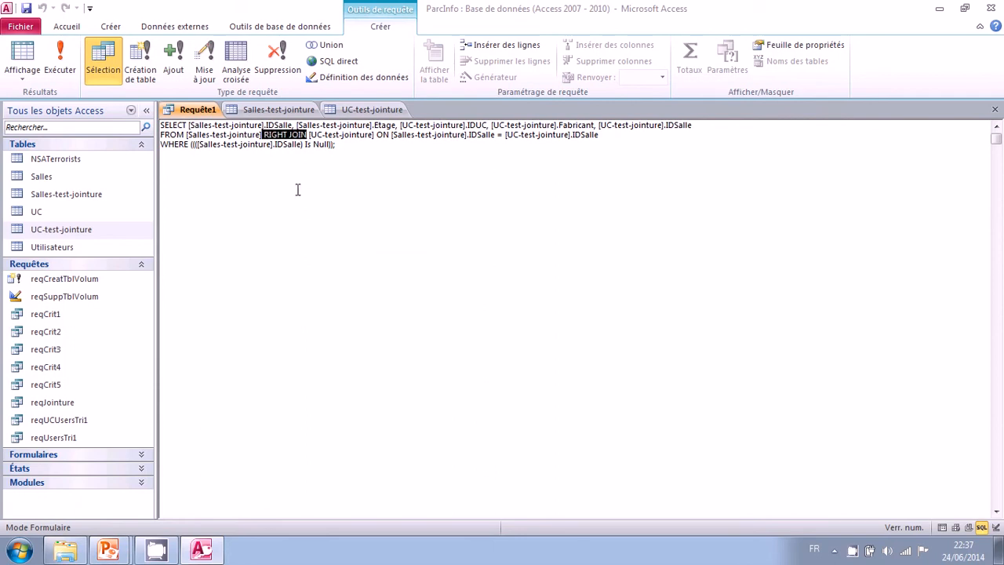
click(31, 79)
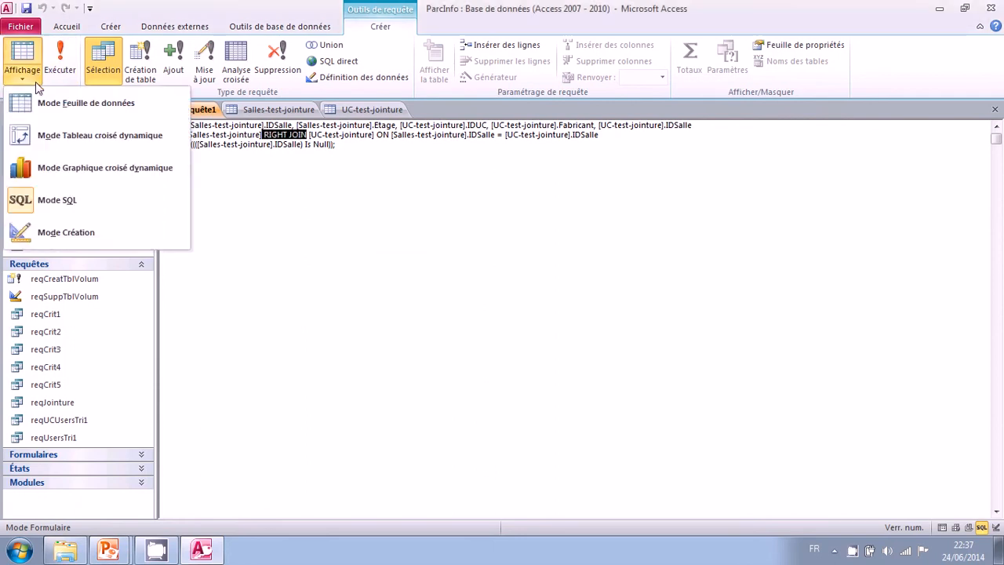
click(55, 232)
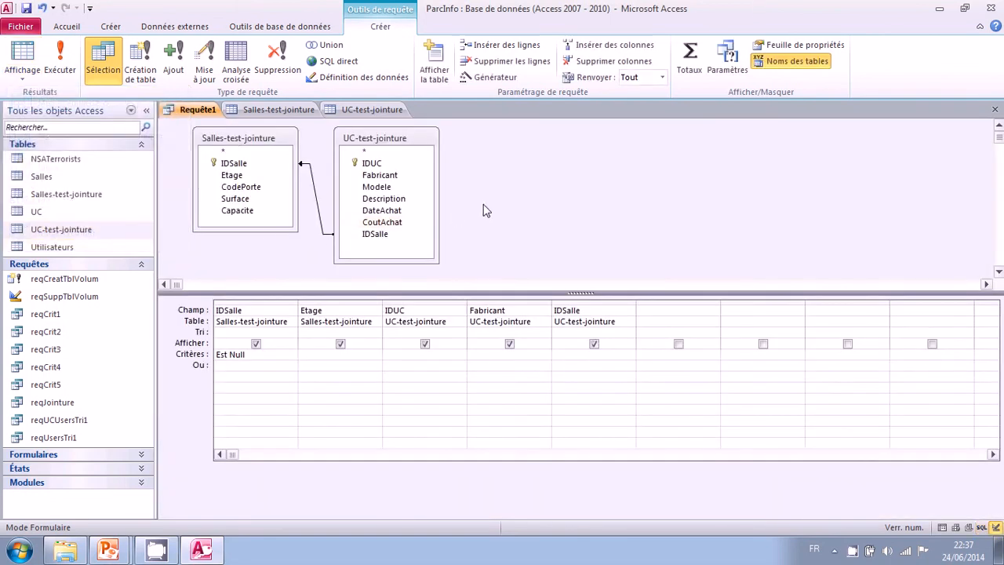